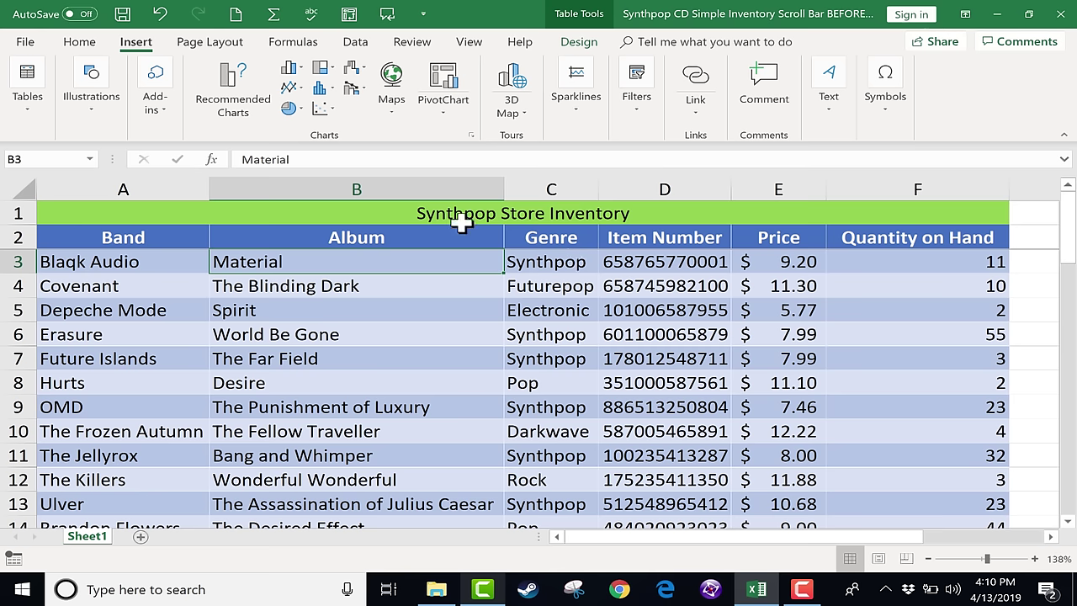
Browse the inventory, selecting the Spirit, The Frozen Autumn, The Killers and Ulver quantity cells
click(483, 308)
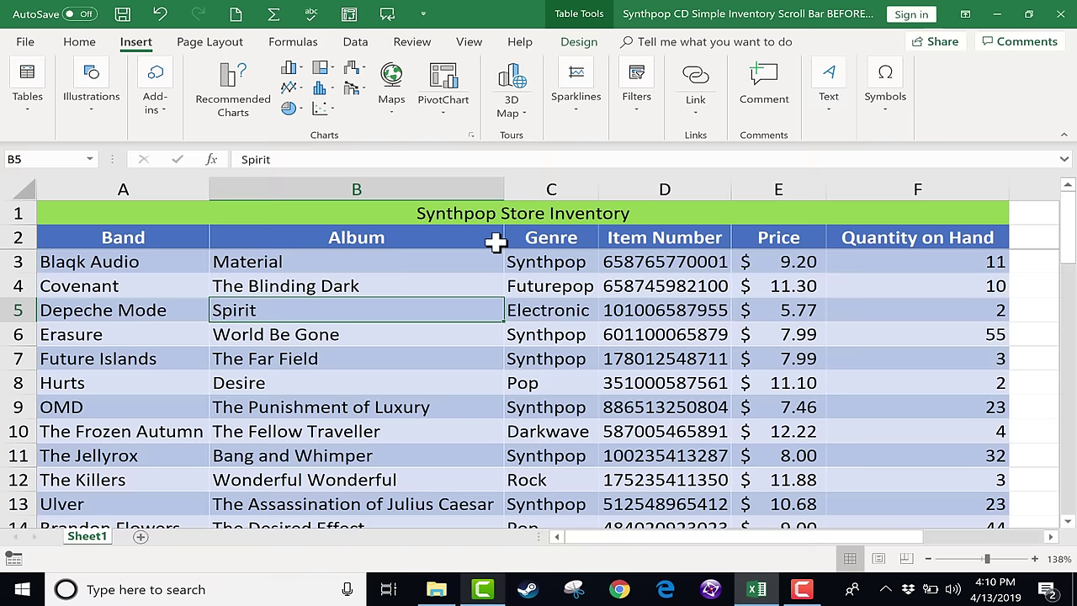
drag(1068, 242, 1069, 282)
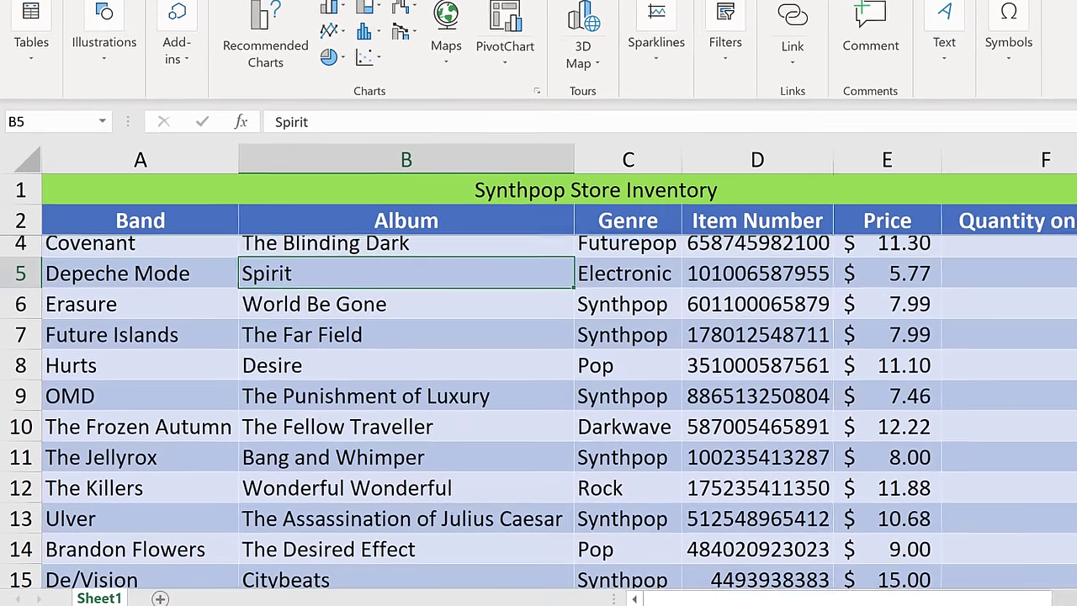
scroll(538, 412, up, 1)
scroll(538, 412, down, 1)
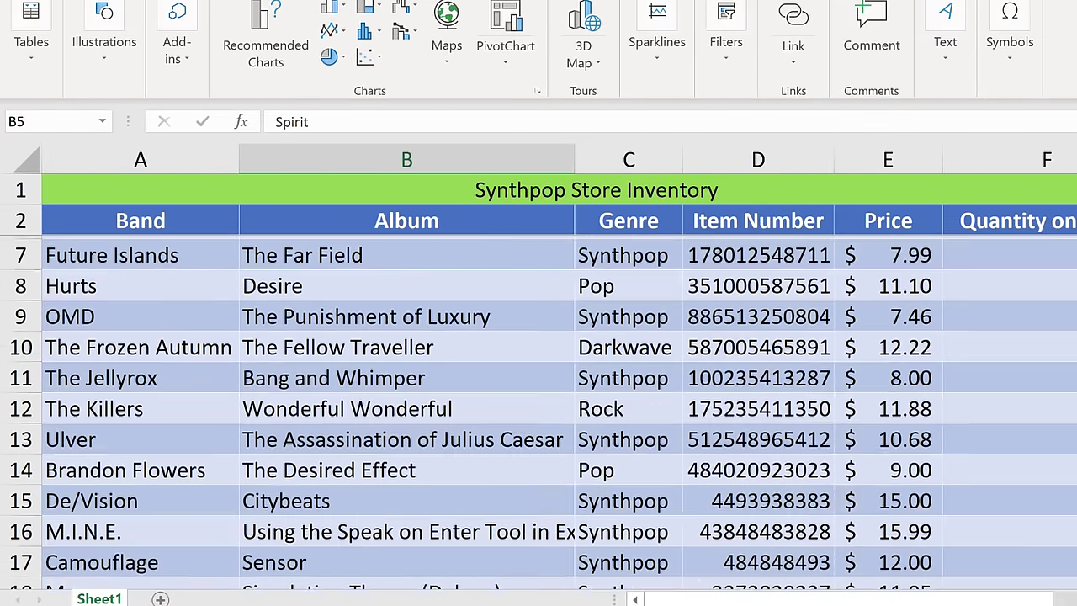
scroll(686, 217, down, 1)
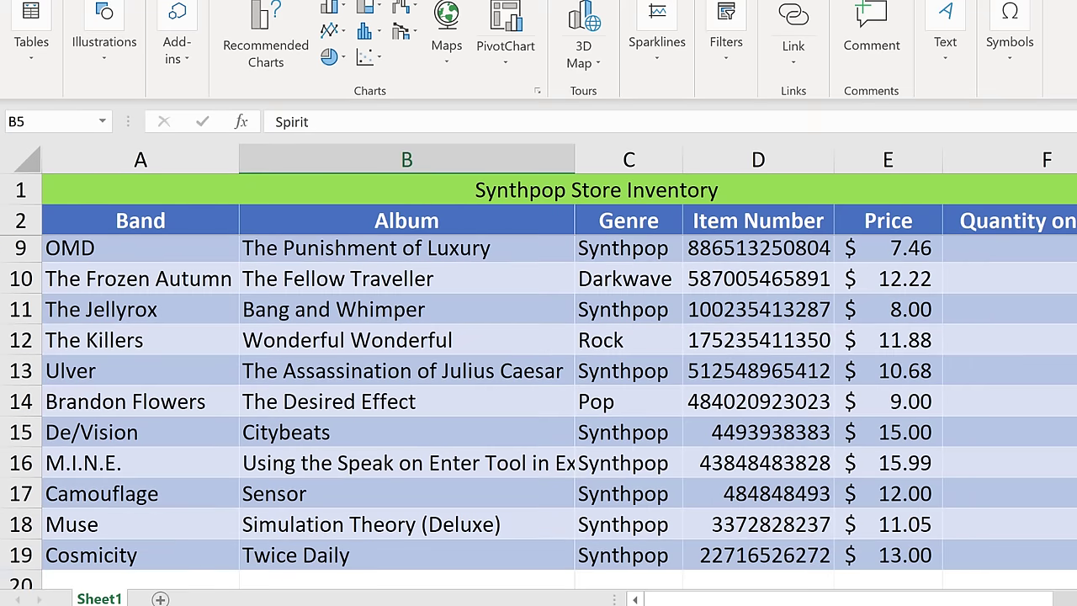
scroll(455, 362, up, 1)
scroll(221, 504, down, 2)
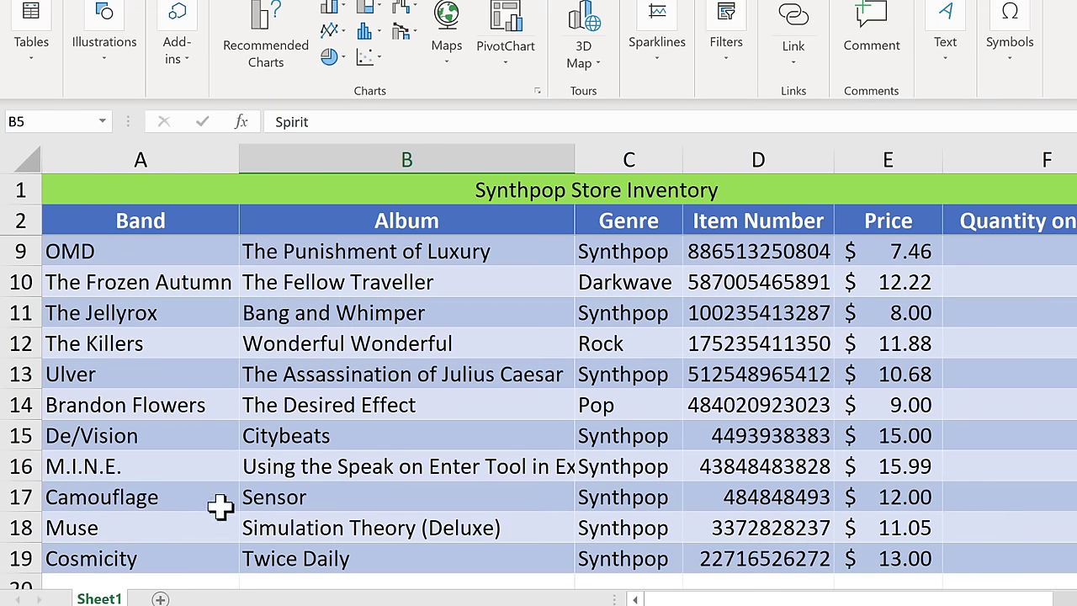
scroll(181, 396, down, 1)
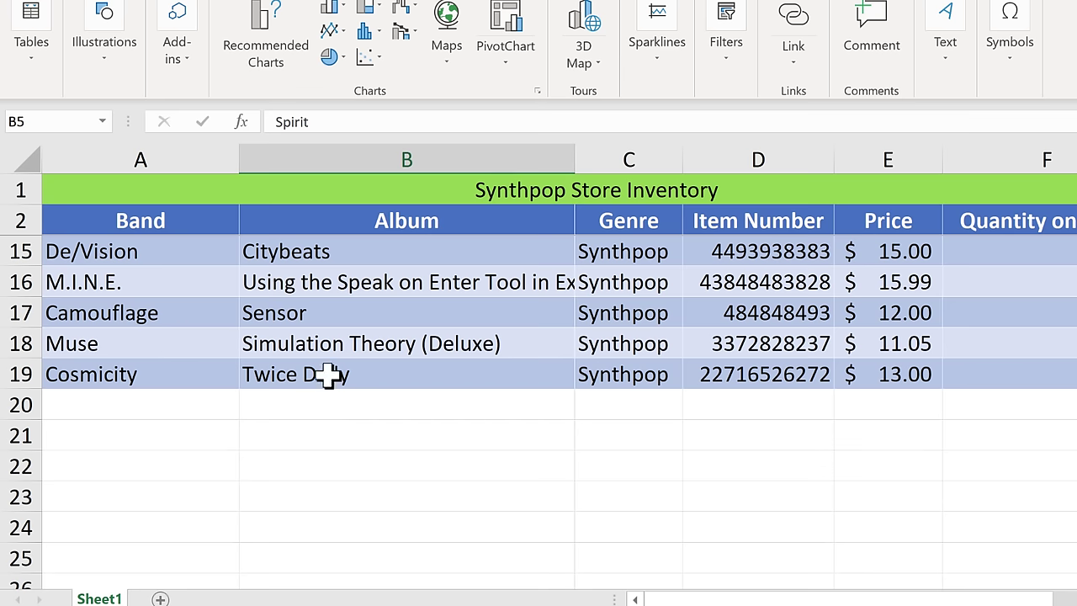
scroll(455, 362, up, 1)
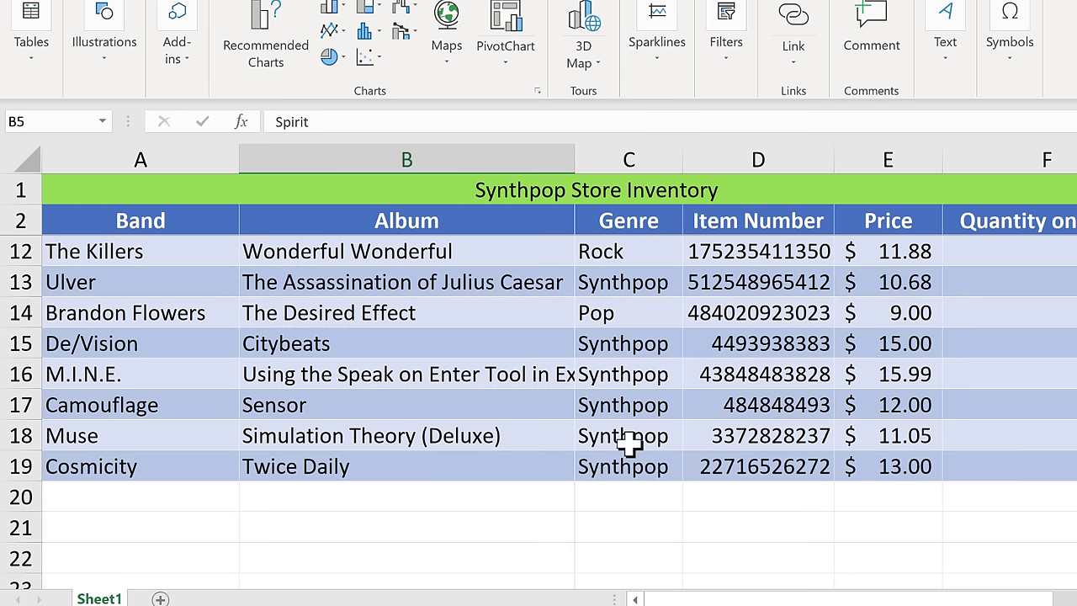
scroll(173, 266, up, 1)
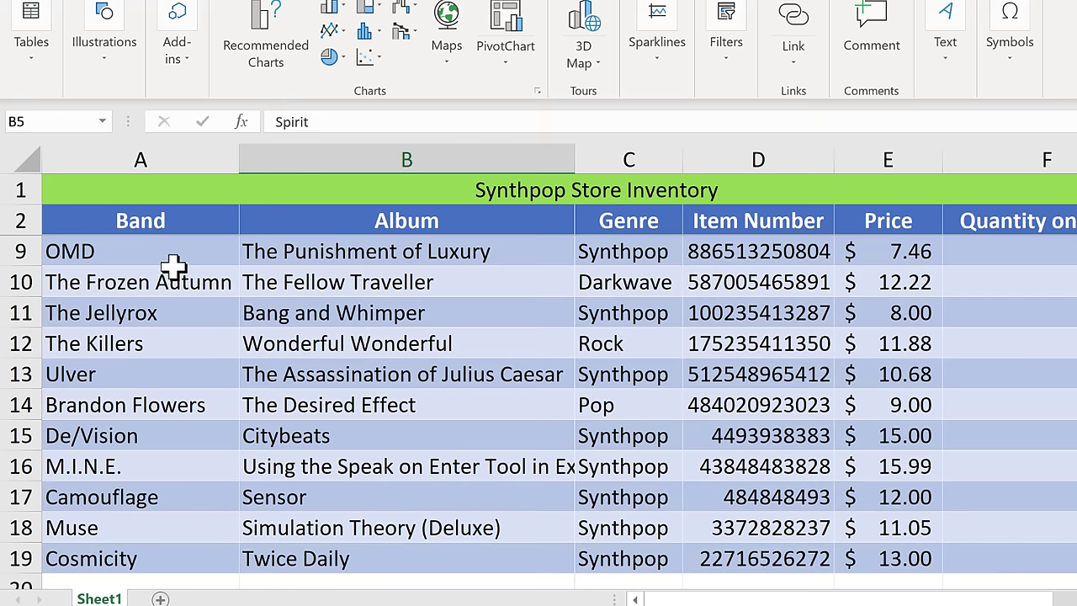
scroll(589, 337, up, 1)
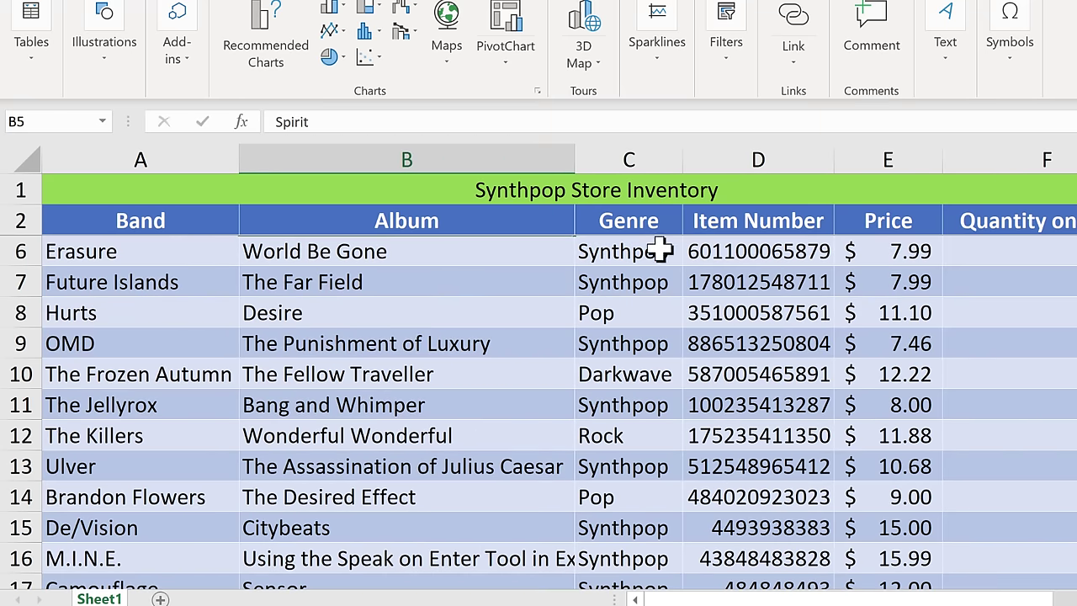
scroll(908, 320, up, 1)
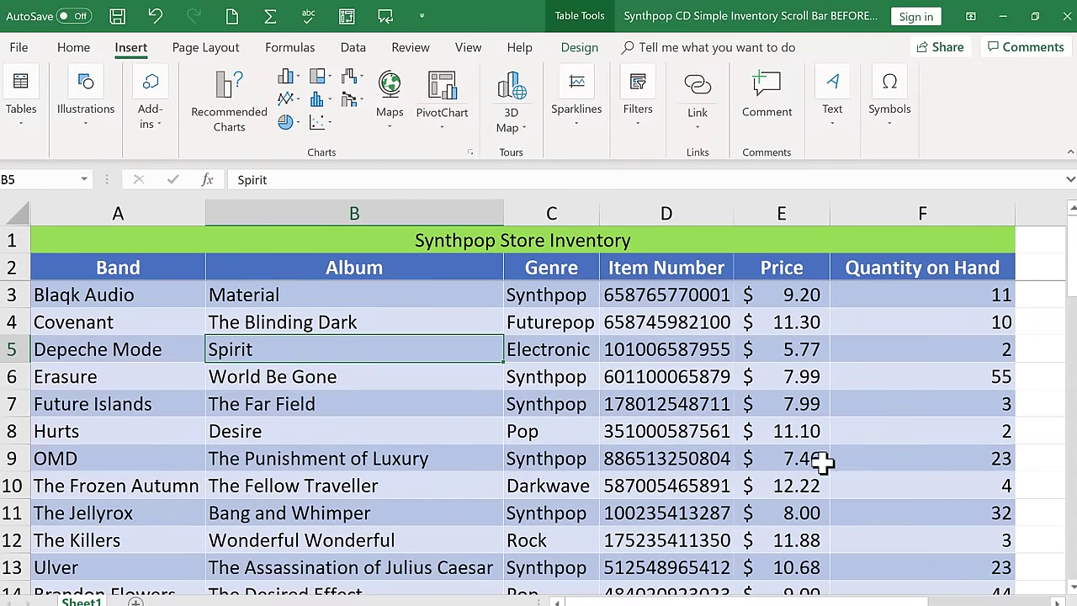
scroll(959, 431, down, 1)
scroll(916, 286, down, 1)
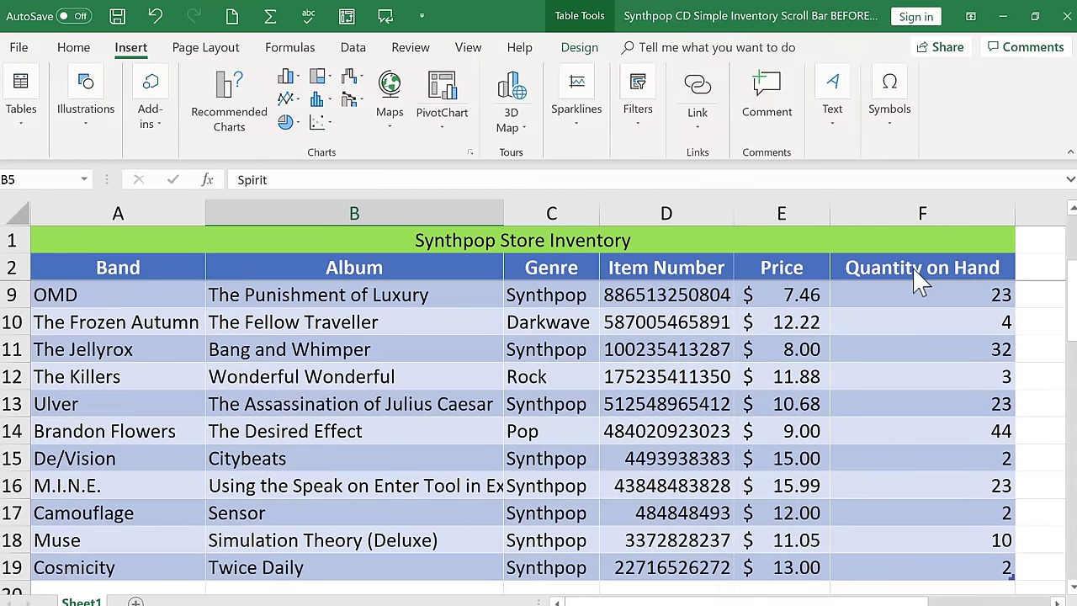
scroll(925, 312, up, 1)
scroll(934, 319, up, 2)
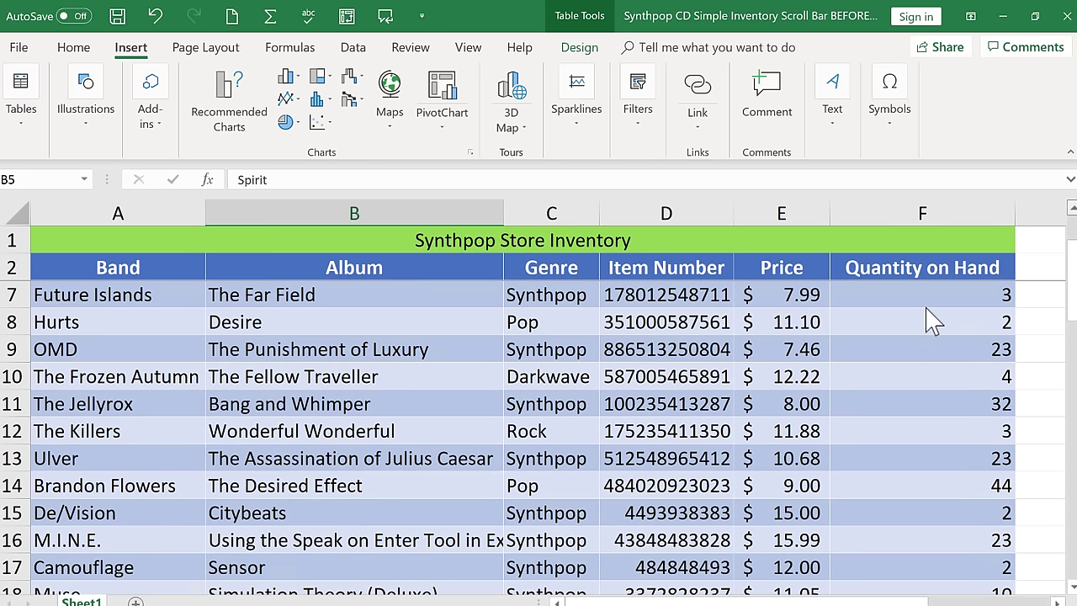
scroll(959, 353, up, 1)
scroll(980, 337, down, 1)
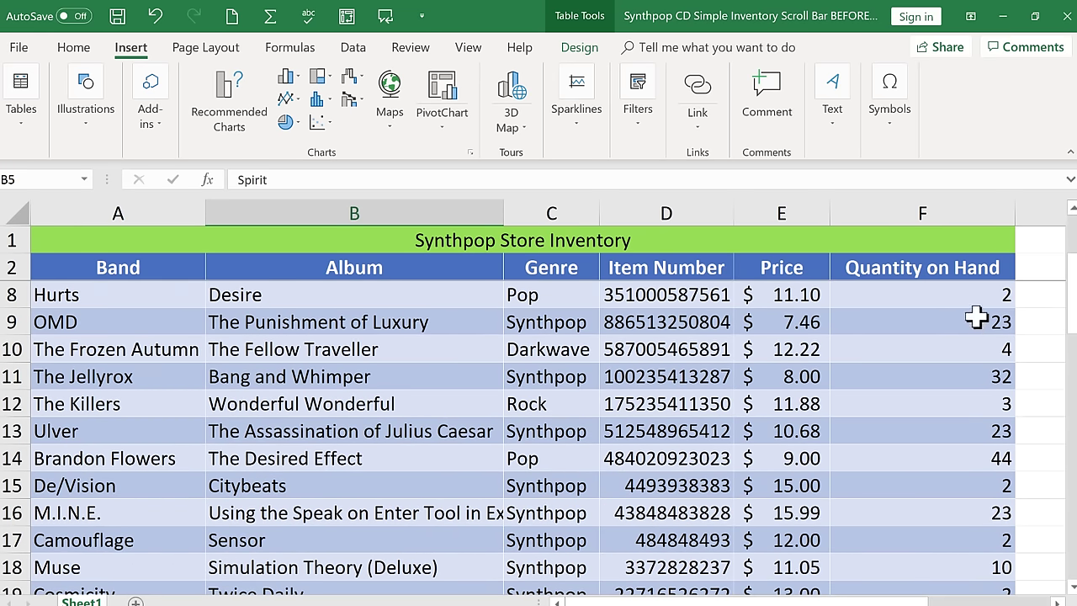
click(980, 352)
scroll(984, 362, down, 1)
scroll(983, 384, up, 1)
click(991, 404)
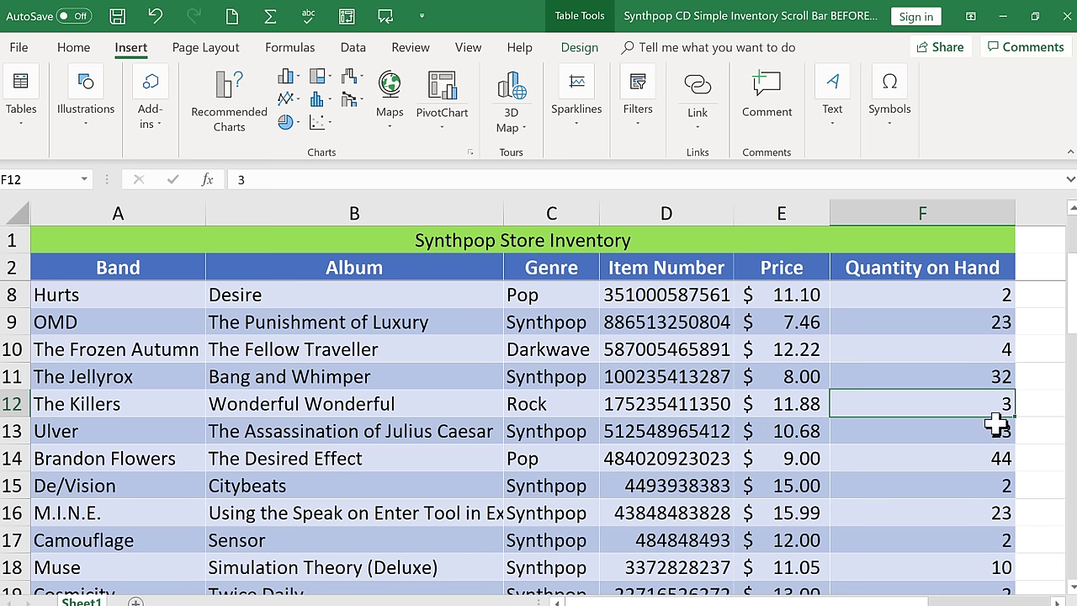
click(998, 434)
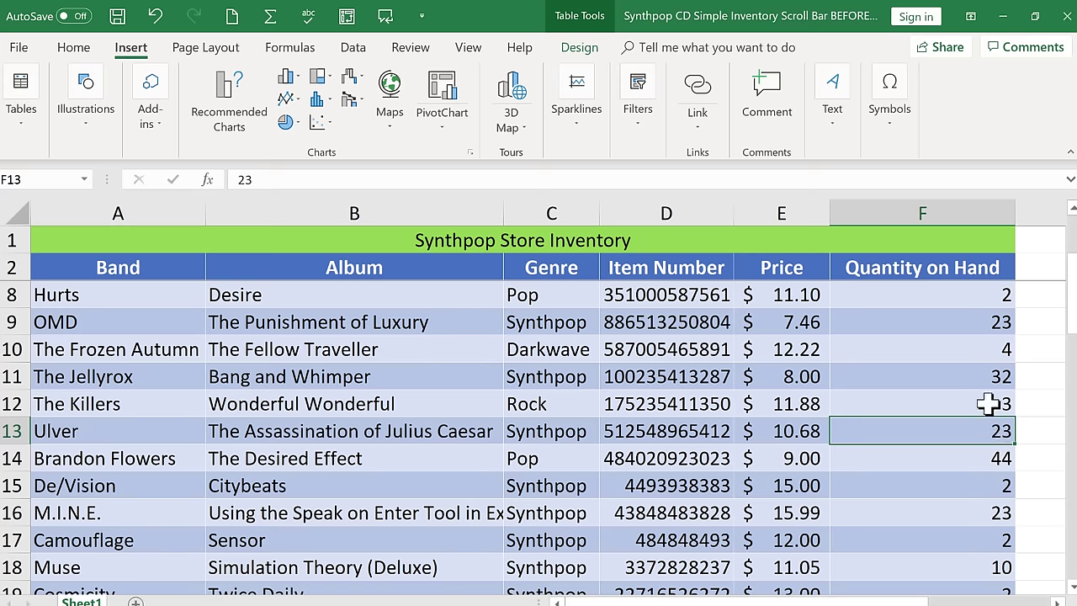
Change The Killers' Quantity on Hand in F12 to 5
click(988, 404)
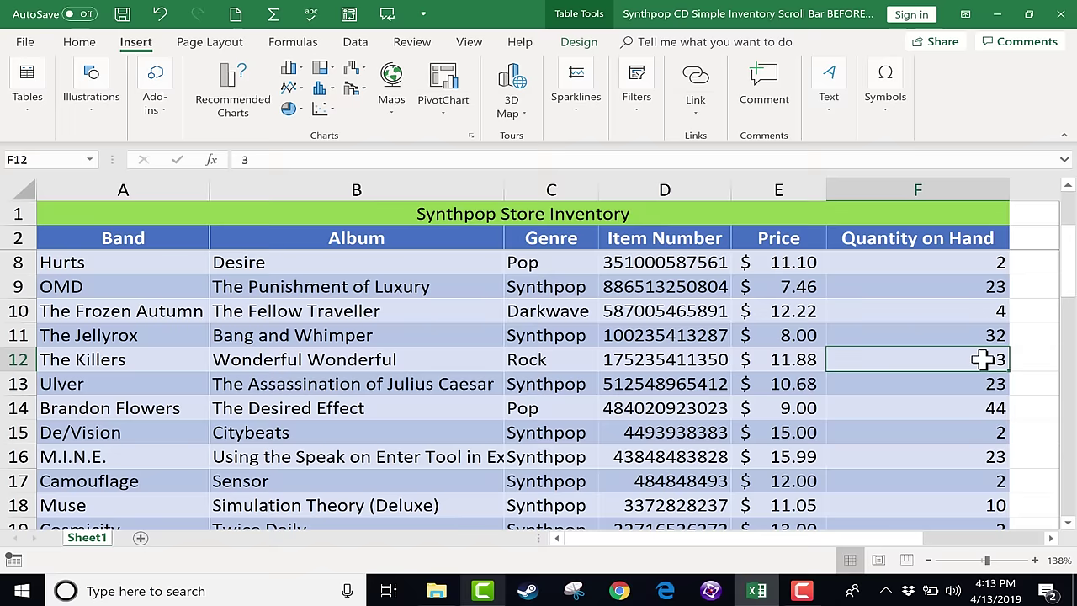
text(5)
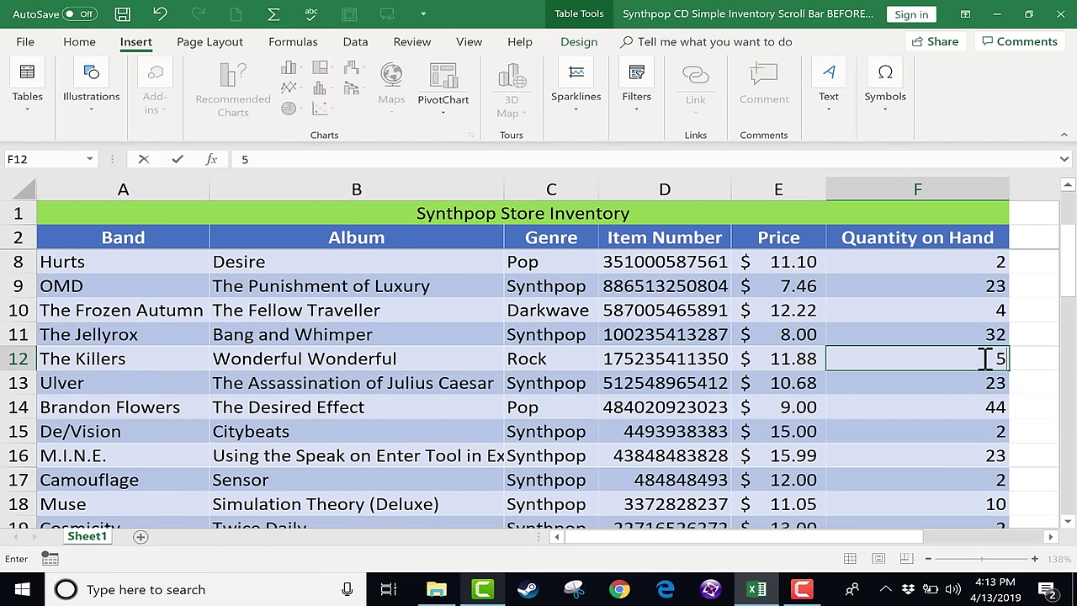
key(Return)
drag(881, 536, 940, 531)
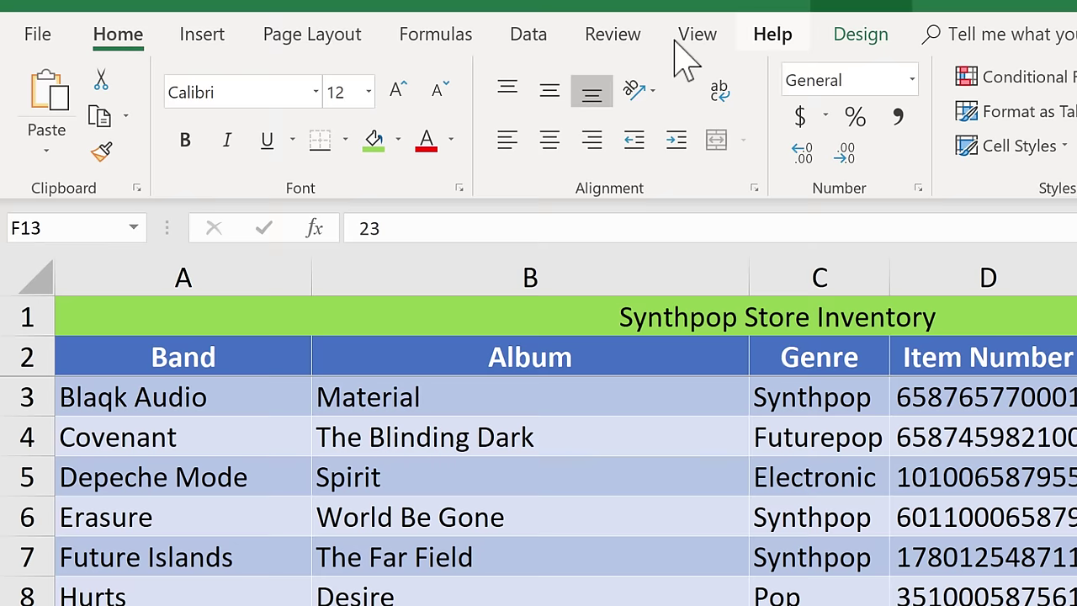
Tick Developer under Main Tabs in Customize the Ribbon and confirm with OK
right_click(632, 41)
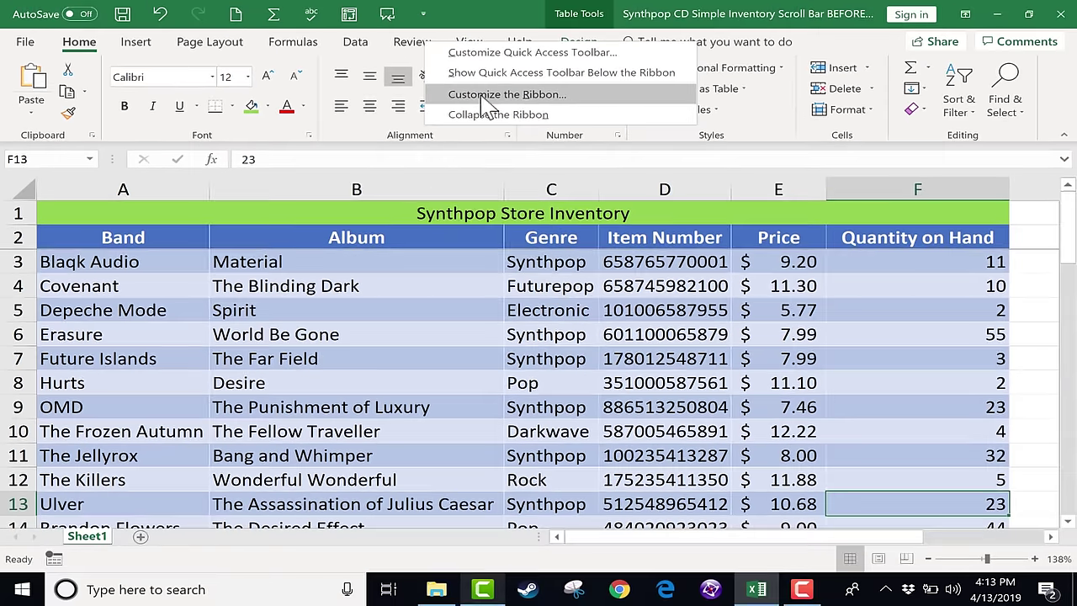
click(709, 116)
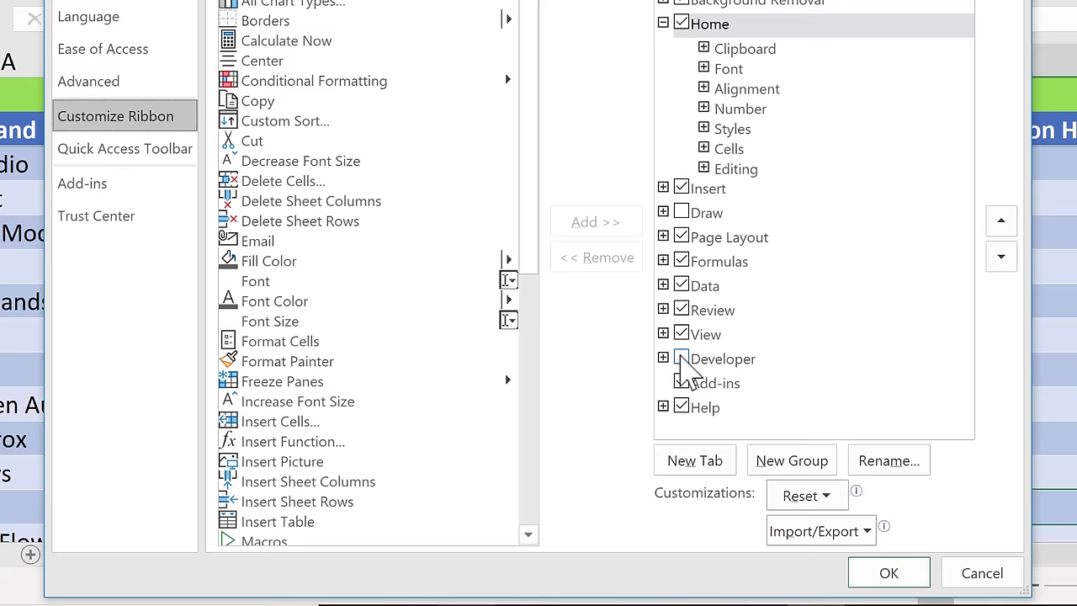
click(681, 358)
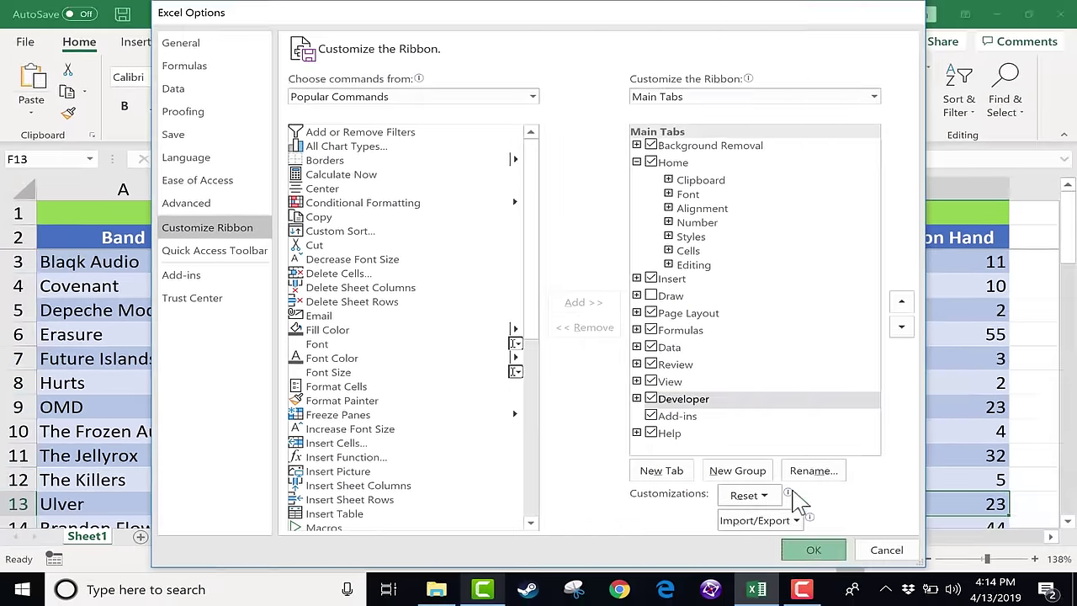
click(822, 553)
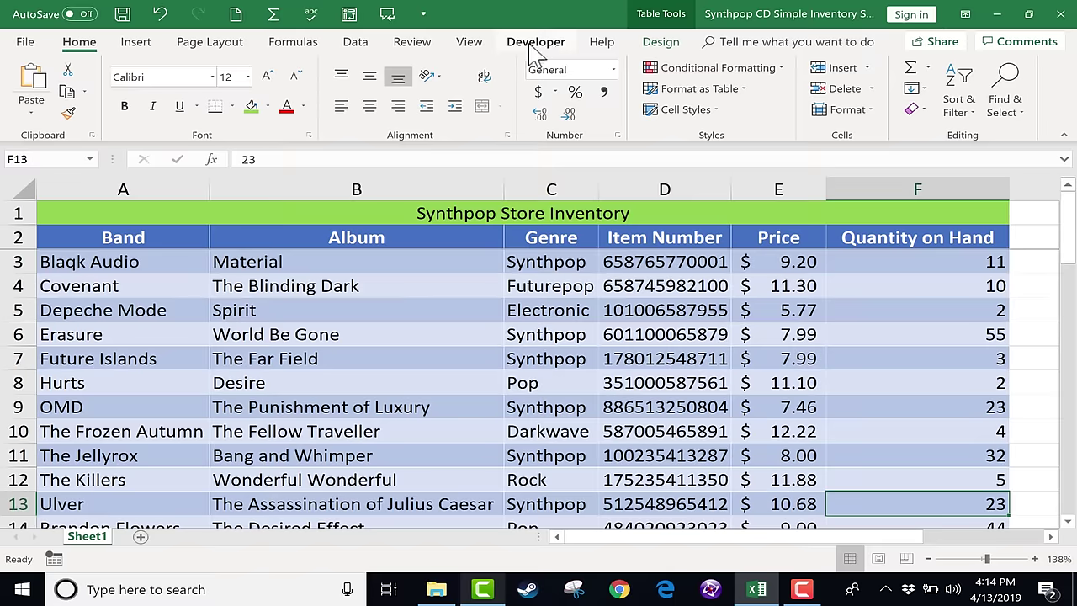
Pick the Scroll Bar form control from the Developer tab's Insert list
click(530, 49)
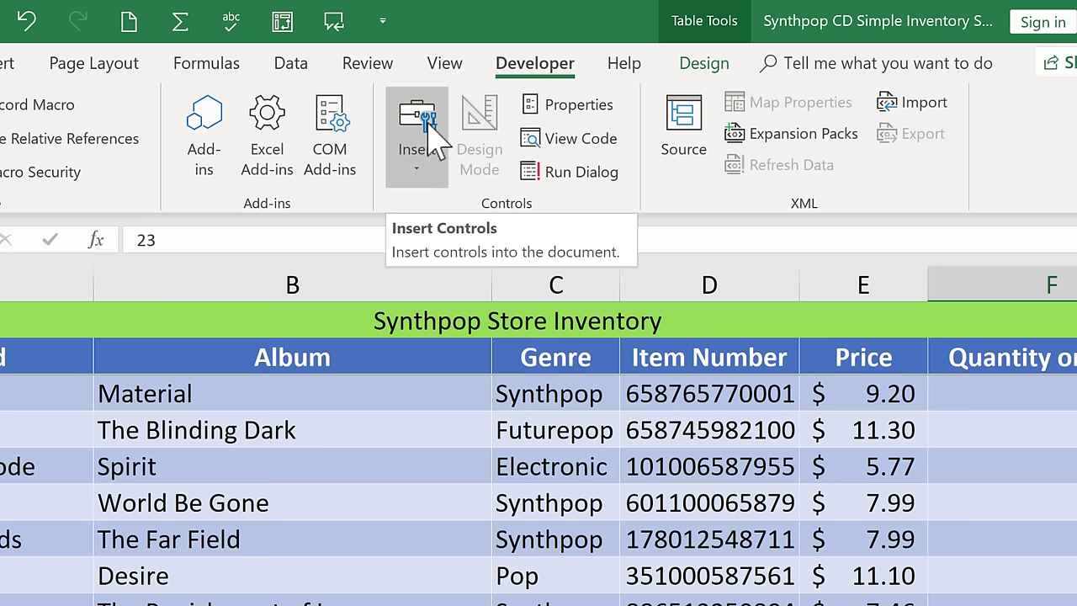
click(434, 160)
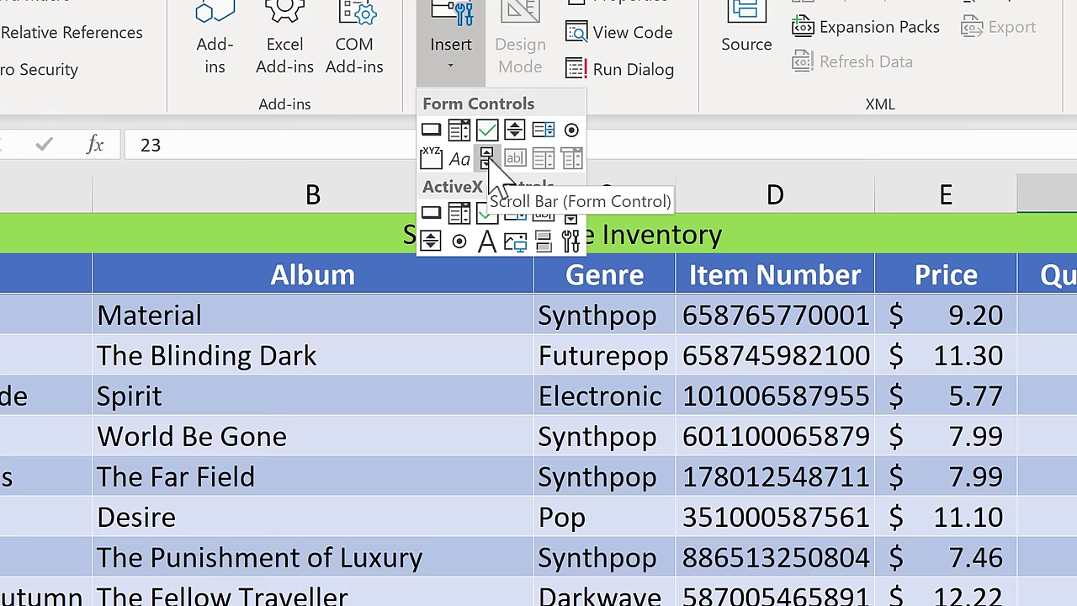
click(486, 158)
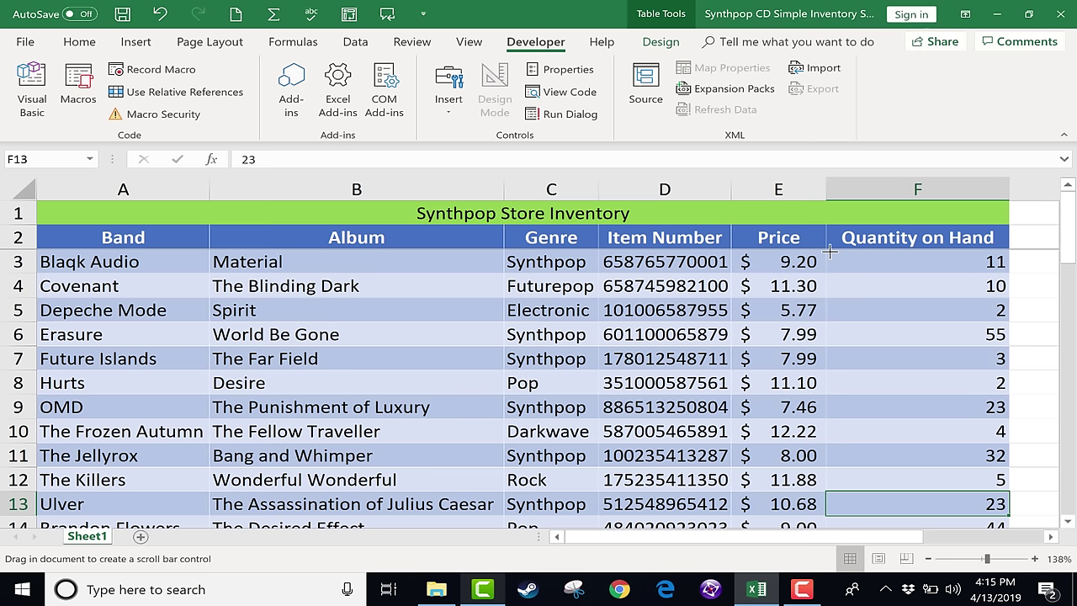
Draw a scroll bar across cell F3 beside Blaqk Audio's quantity of 11, then reselect it
drag(830, 254, 969, 263)
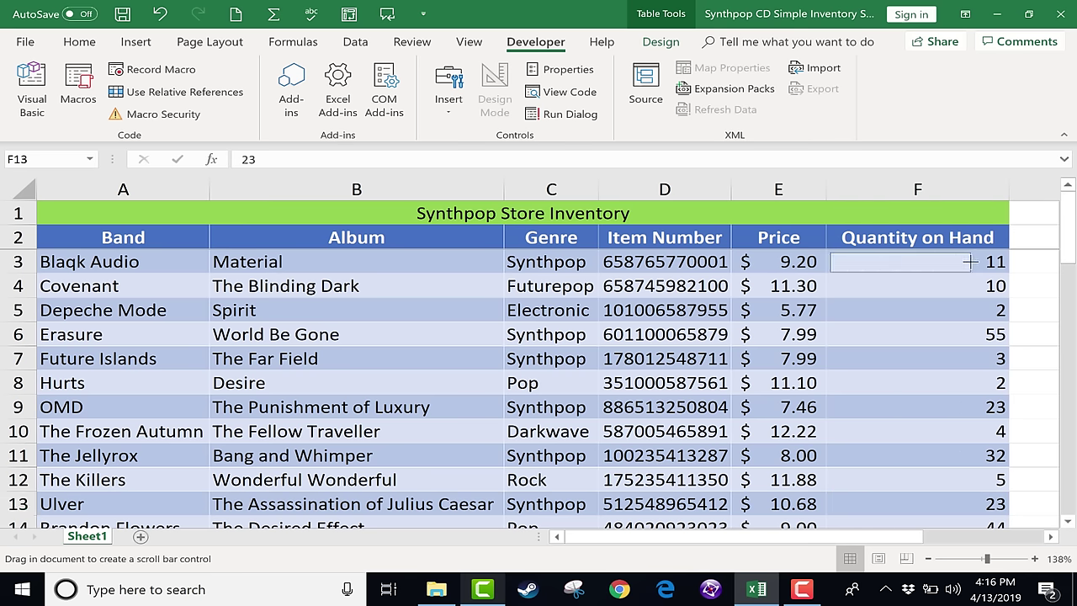
drag(958, 264, 959, 264)
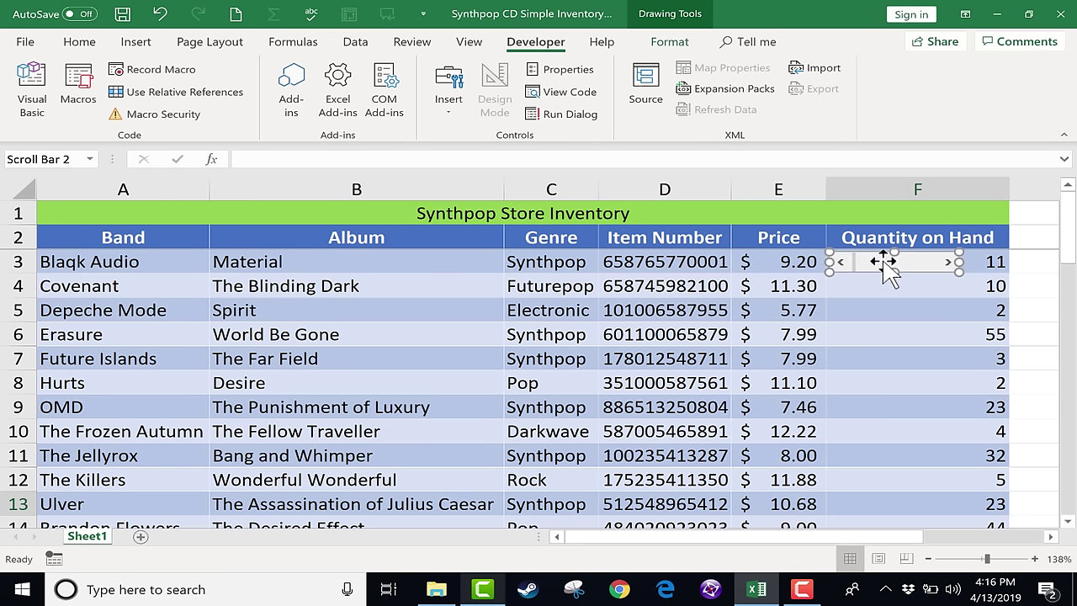
drag(886, 261, 734, 263)
mouse_move(859, 272)
mouse_down()
mouse_move(882, 264)
mouse_move(871, 259)
mouse_up()
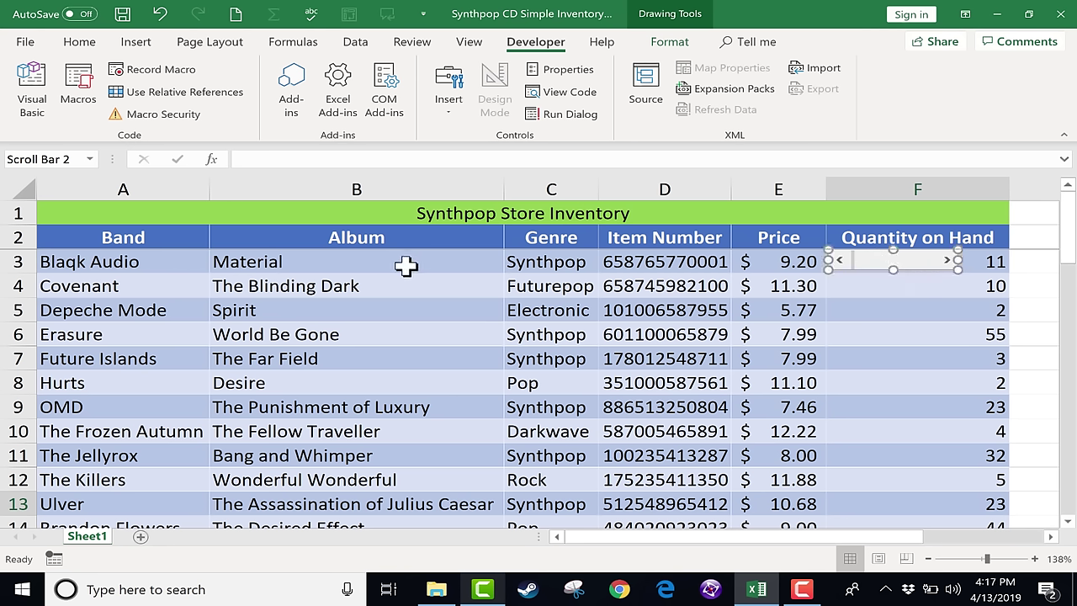
click(897, 289)
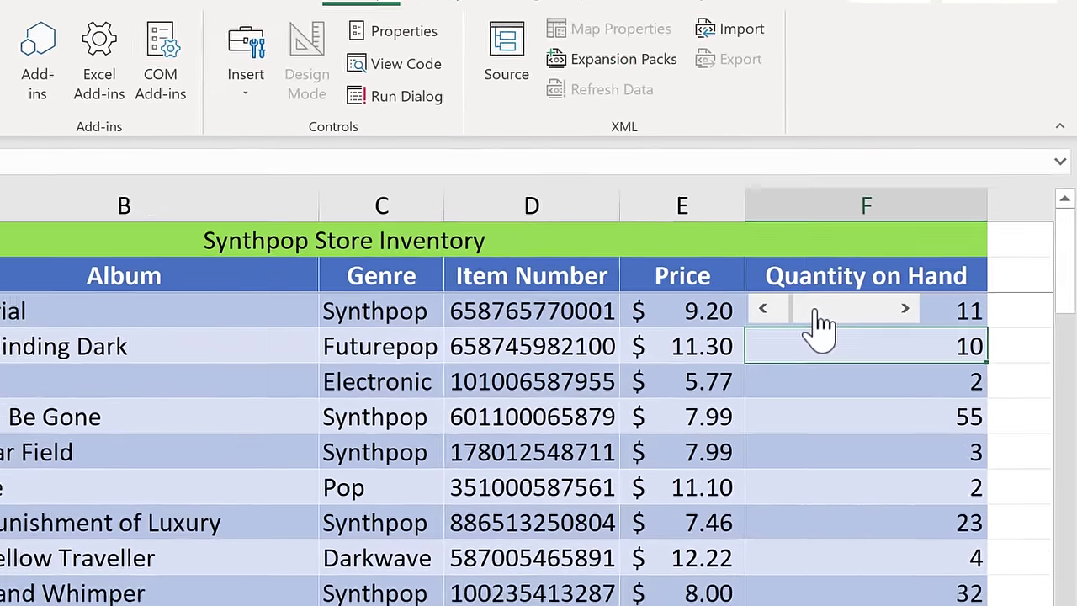
ctrl+click(883, 265)
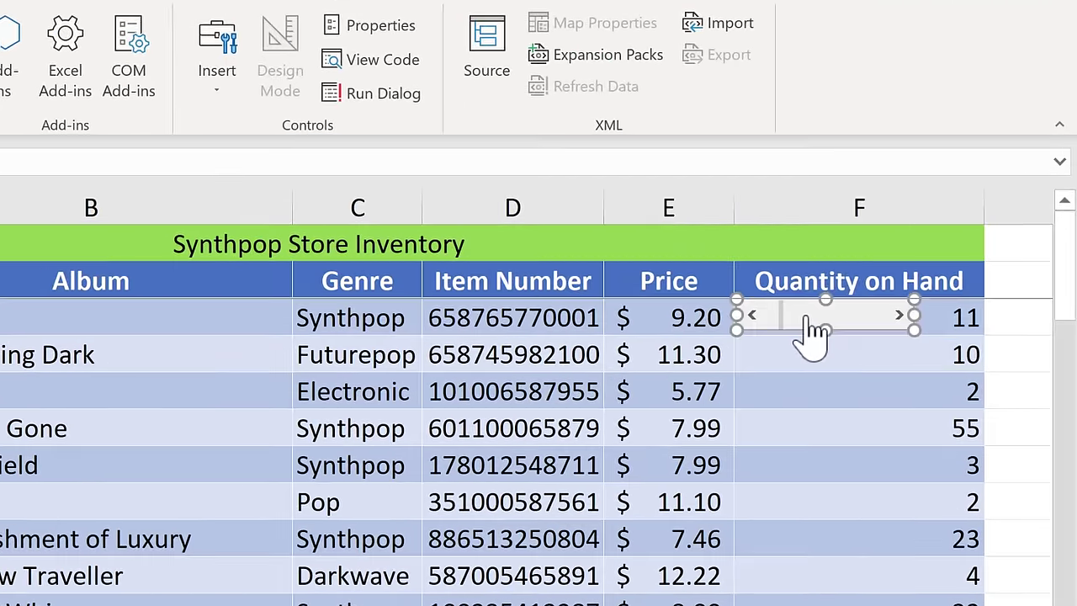
In Format Control, set the scroll bar's cell link to $F$3 and maximum value to 200
right_click(808, 318)
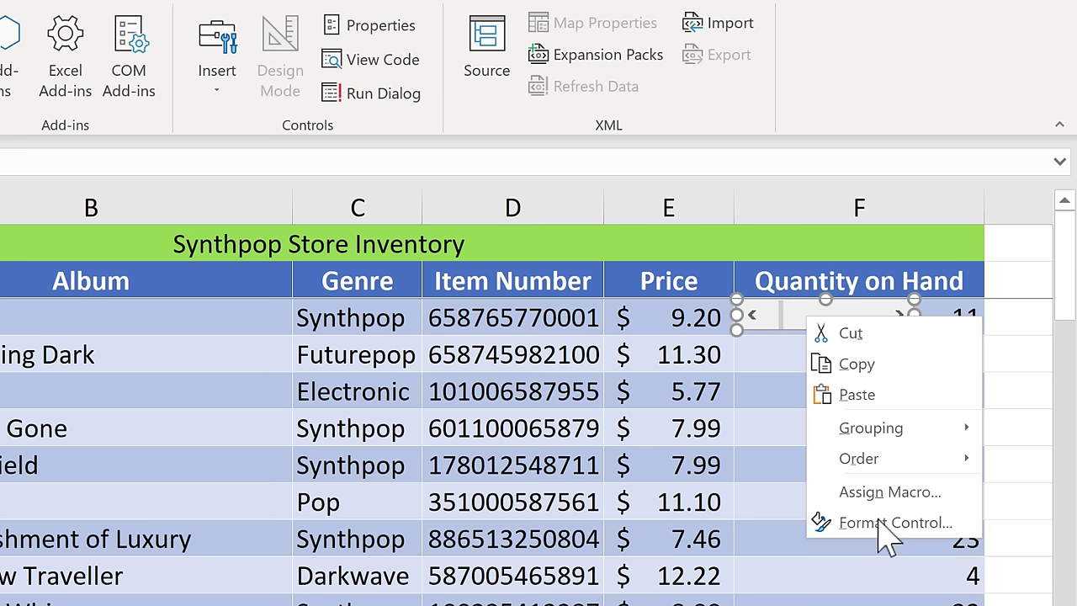
click(878, 521)
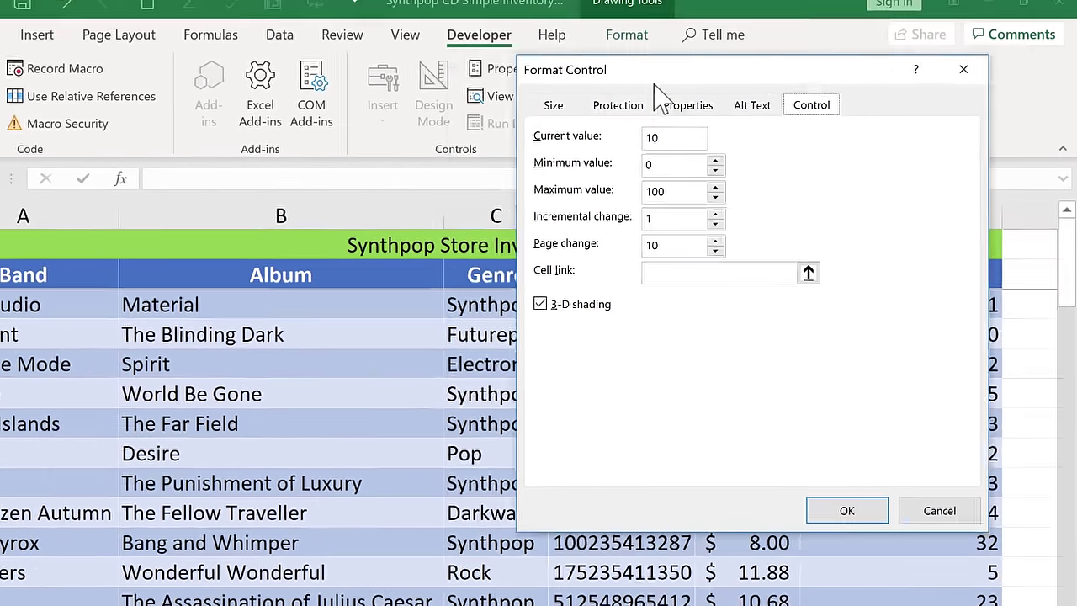
drag(655, 85, 509, 108)
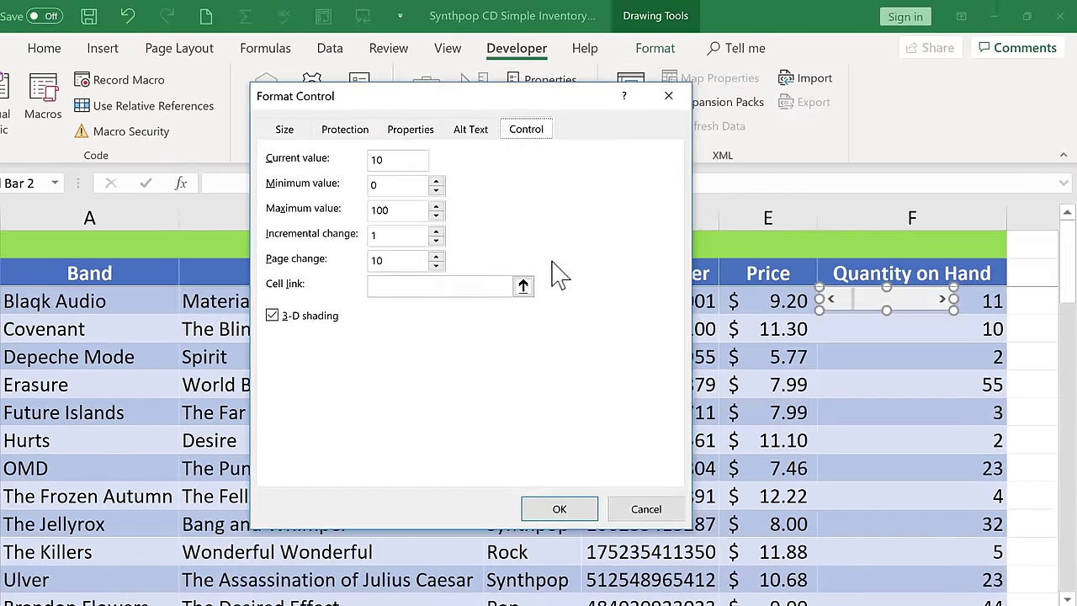
click(375, 294)
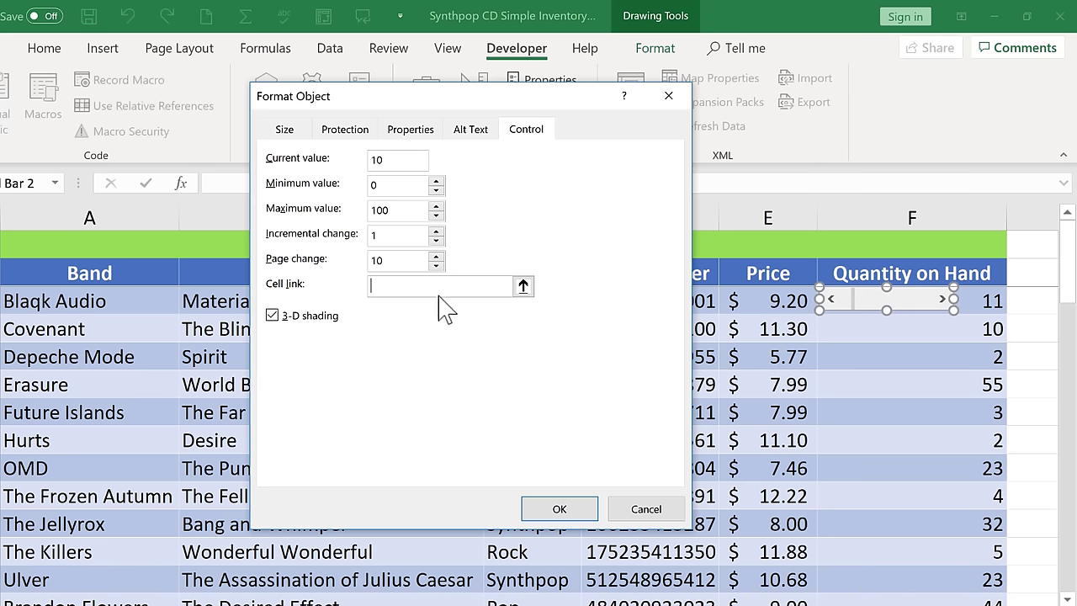
click(522, 287)
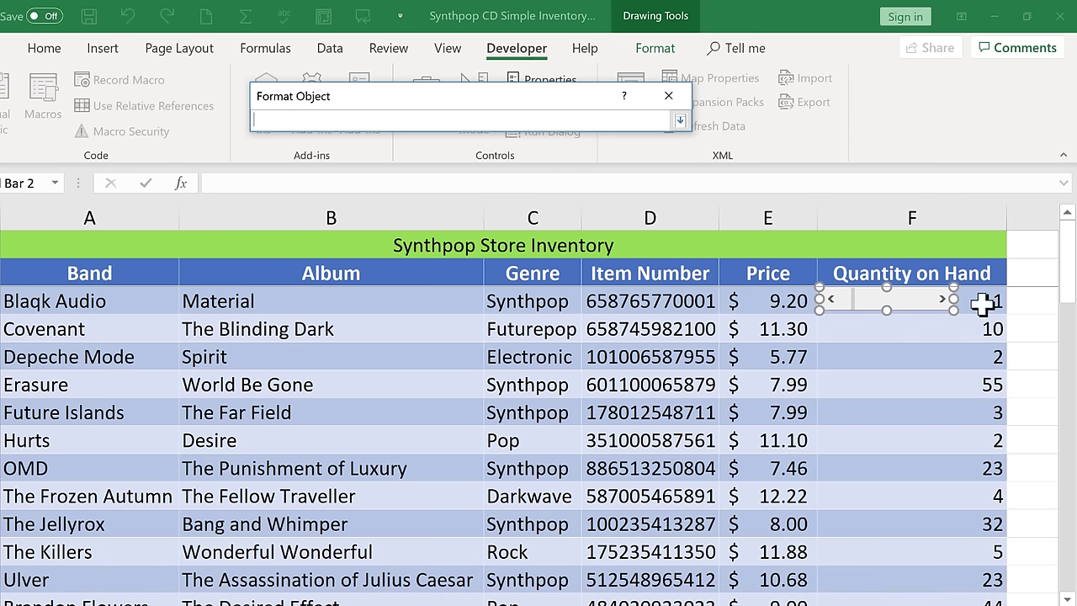
click(986, 300)
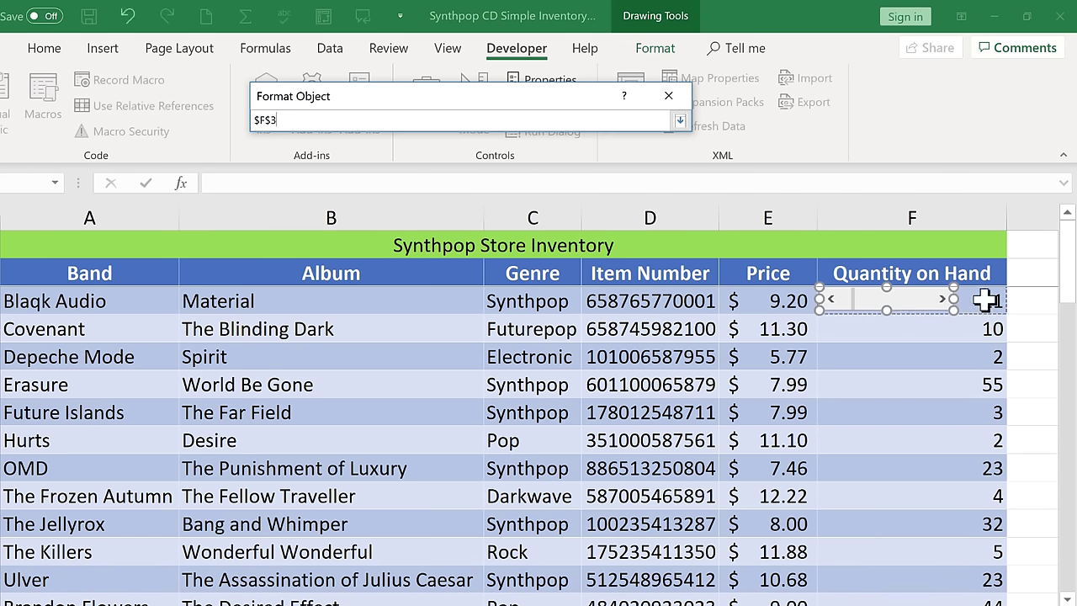
click(680, 122)
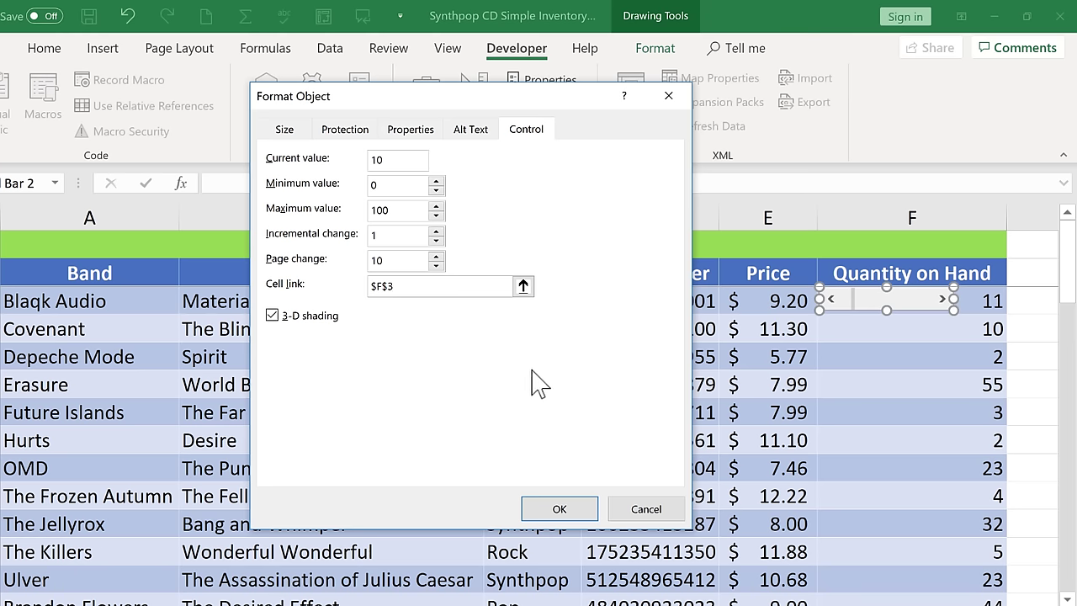
scroll(526, 370, down, 1)
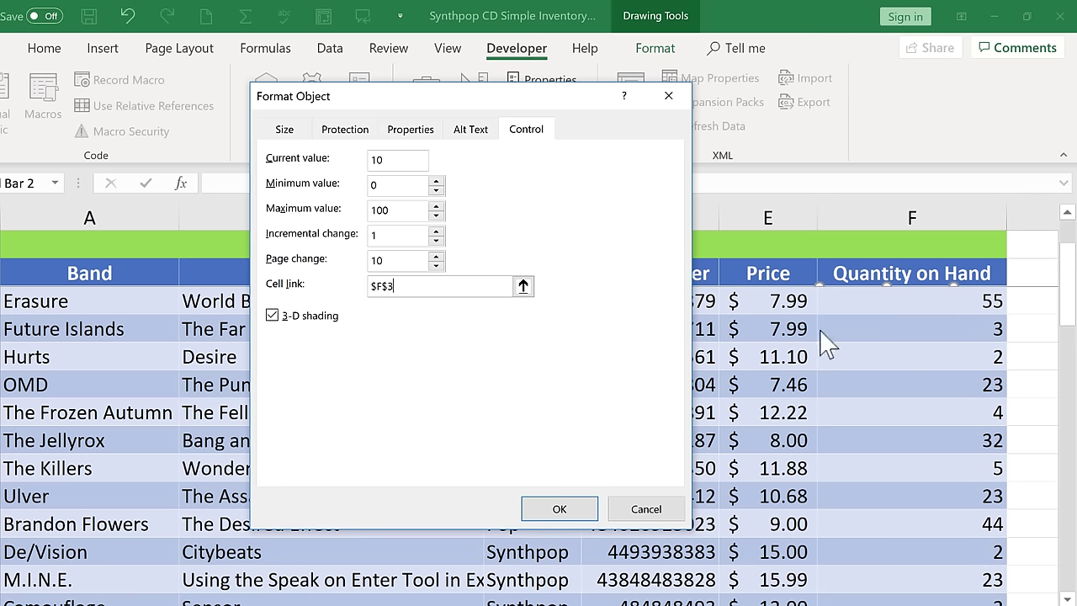
scroll(824, 344, up, 1)
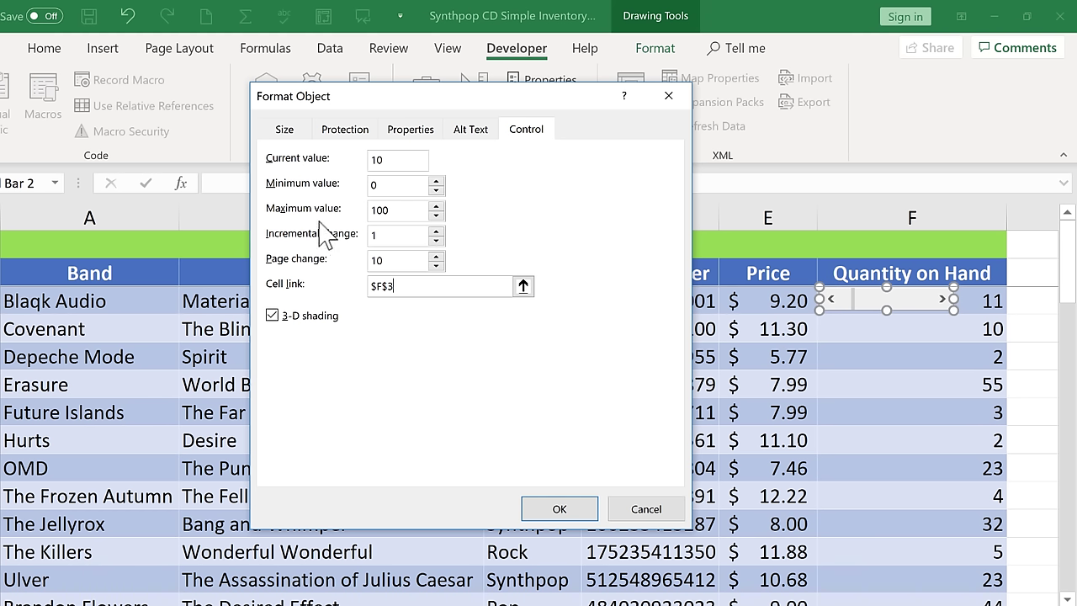
key(alt+x)
click(437, 232)
click(436, 232)
click(565, 511)
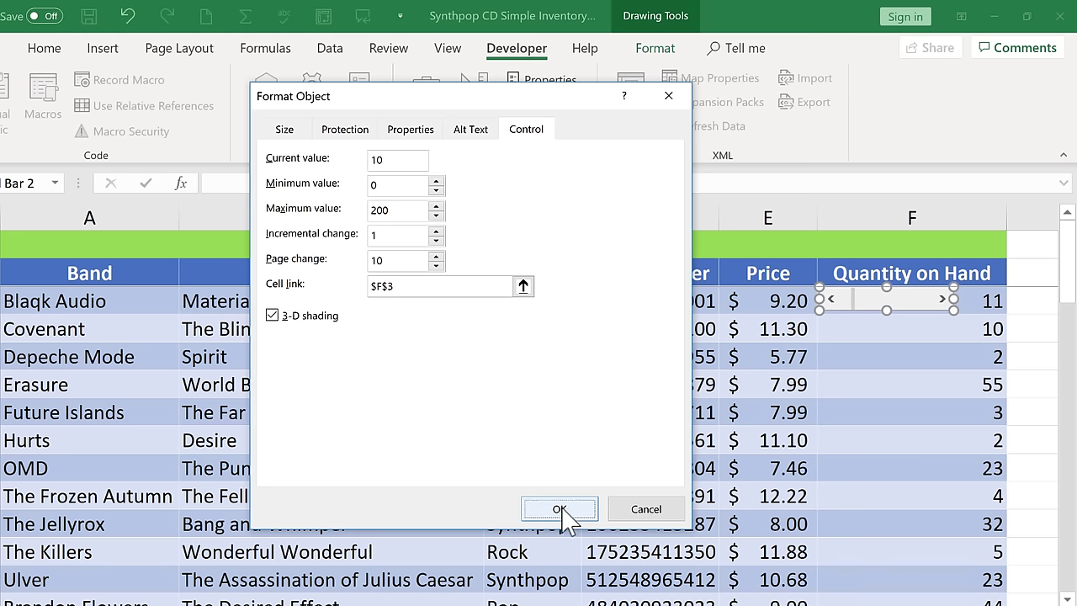
Test the F3 scroll bar's arrows, track and thumb, leaving Blaqk Audio's quantity at 82
click(913, 380)
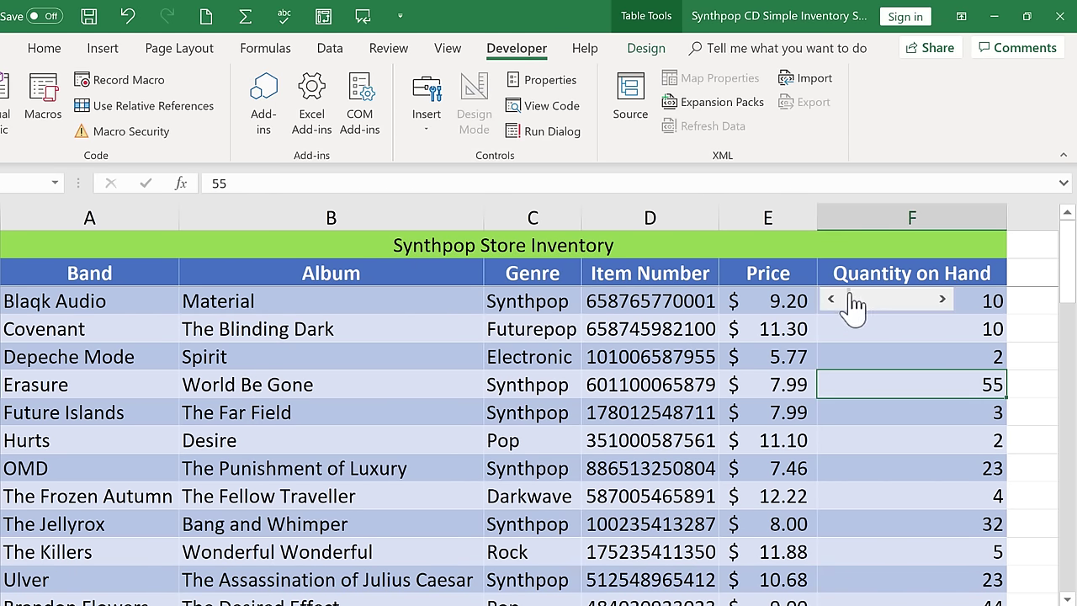
drag(853, 308, 919, 301)
click(942, 300)
click(831, 301)
click(917, 301)
drag(917, 301, 885, 301)
Briefly open the Developer Insert controls list, then close it
scroll(892, 241, down, 1)
click(428, 117)
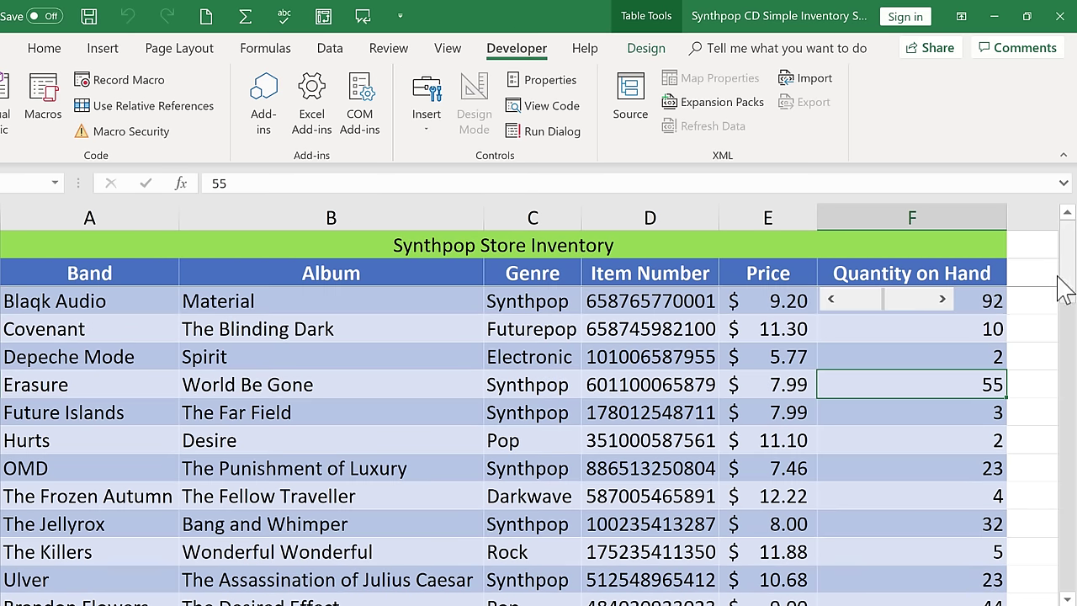
click(1026, 328)
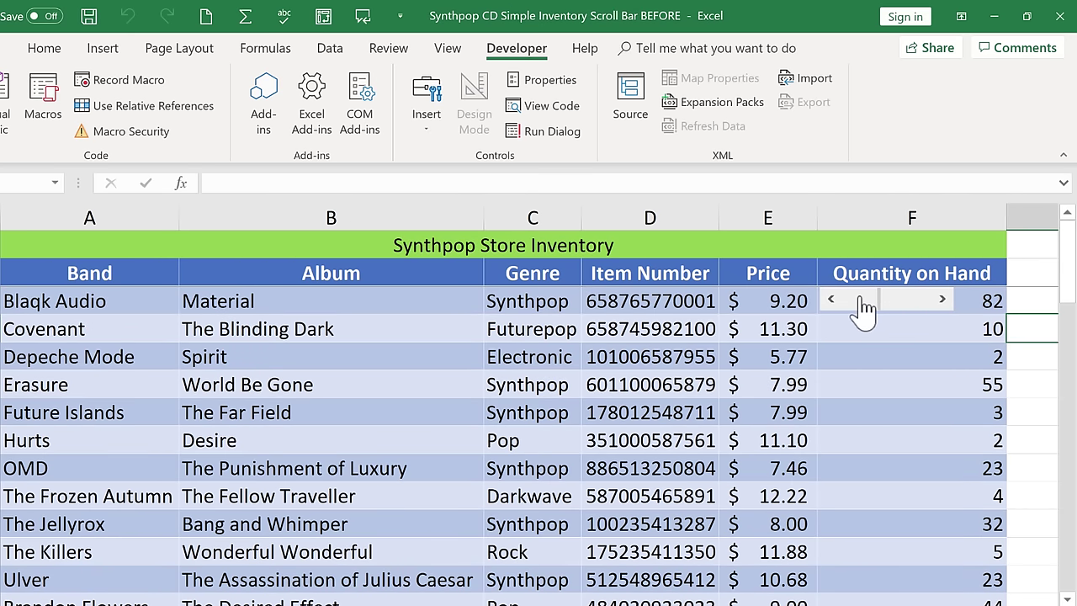
Copy the F3 scroll bar control
right_click(861, 298)
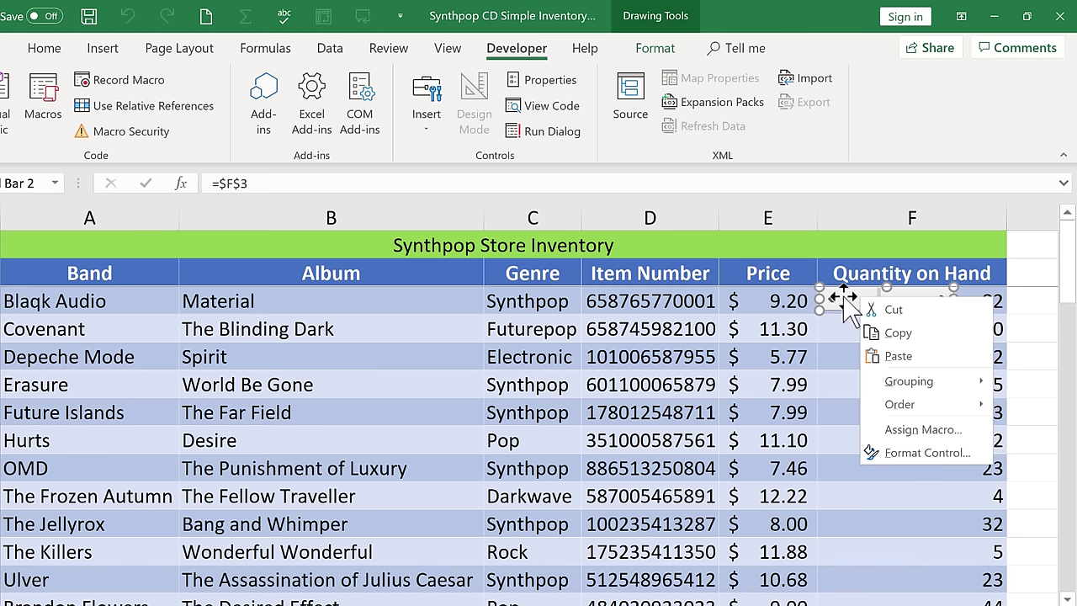
key(Escape)
key(Escape)
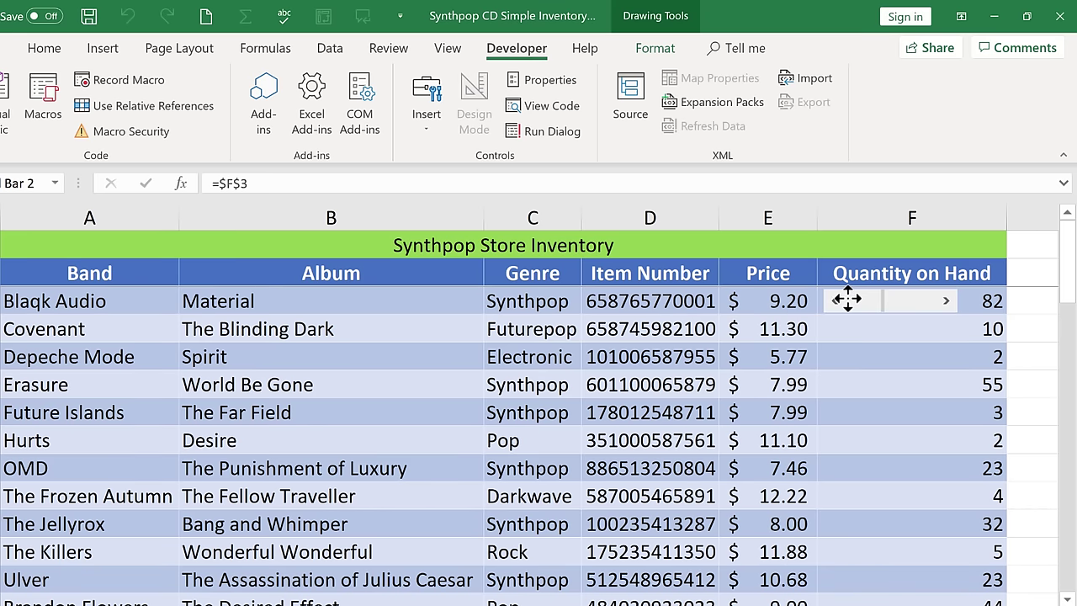
click(848, 297)
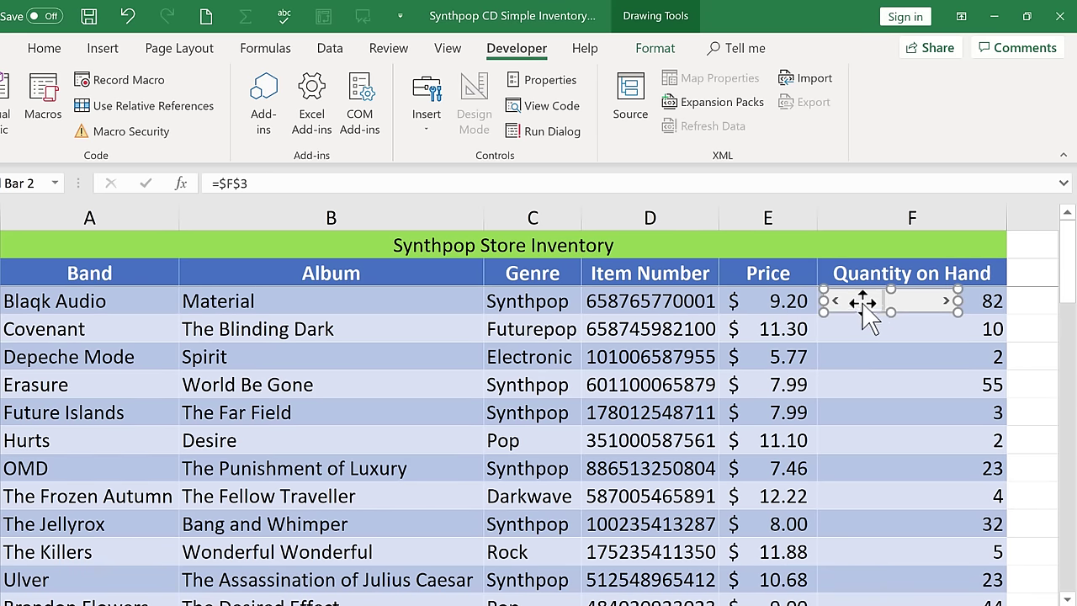
right_click(862, 301)
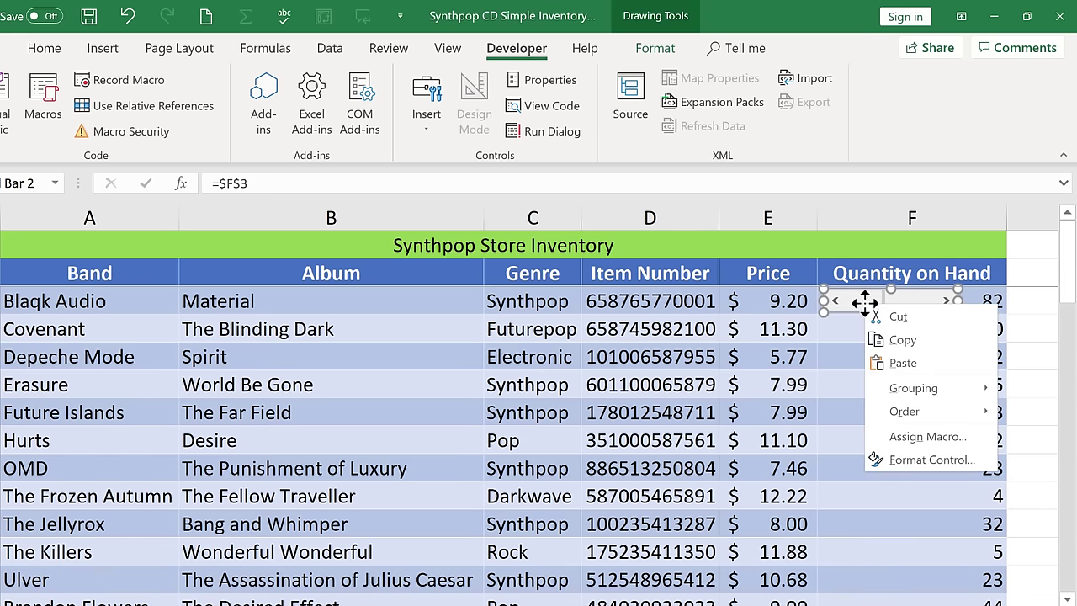
click(899, 339)
Paste the scroll bar into F4 beside Covenant and test it, which still moves F3 to 85
click(875, 337)
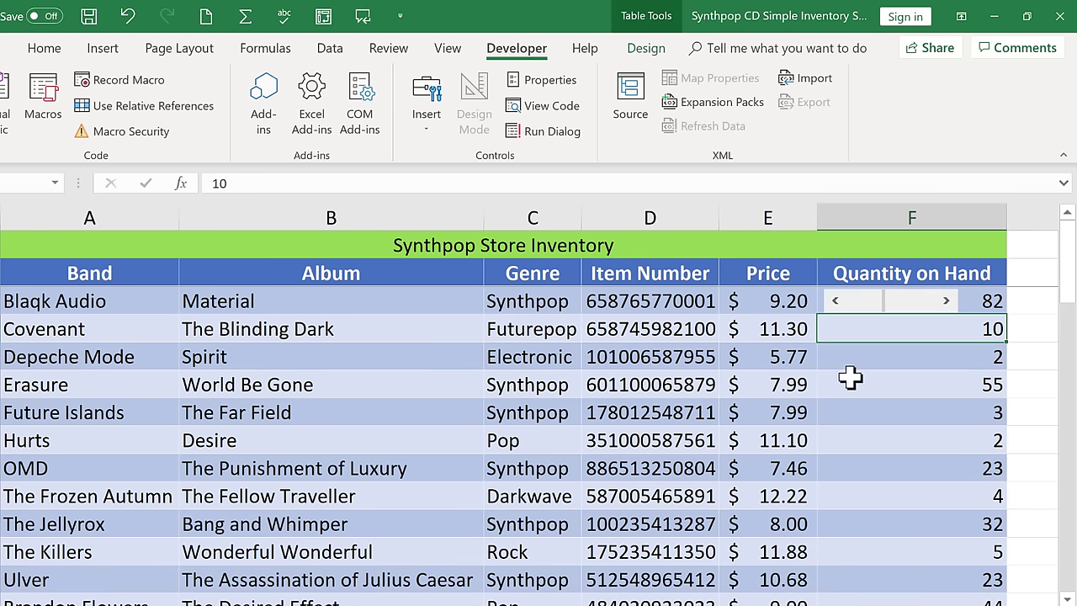
key(ctrl+v)
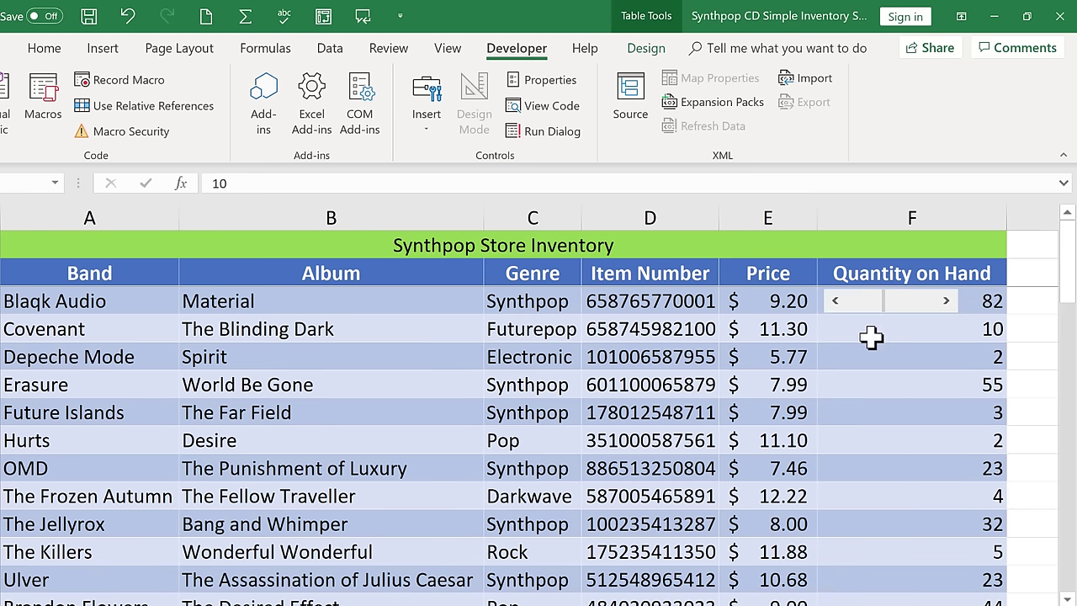
drag(866, 305, 871, 335)
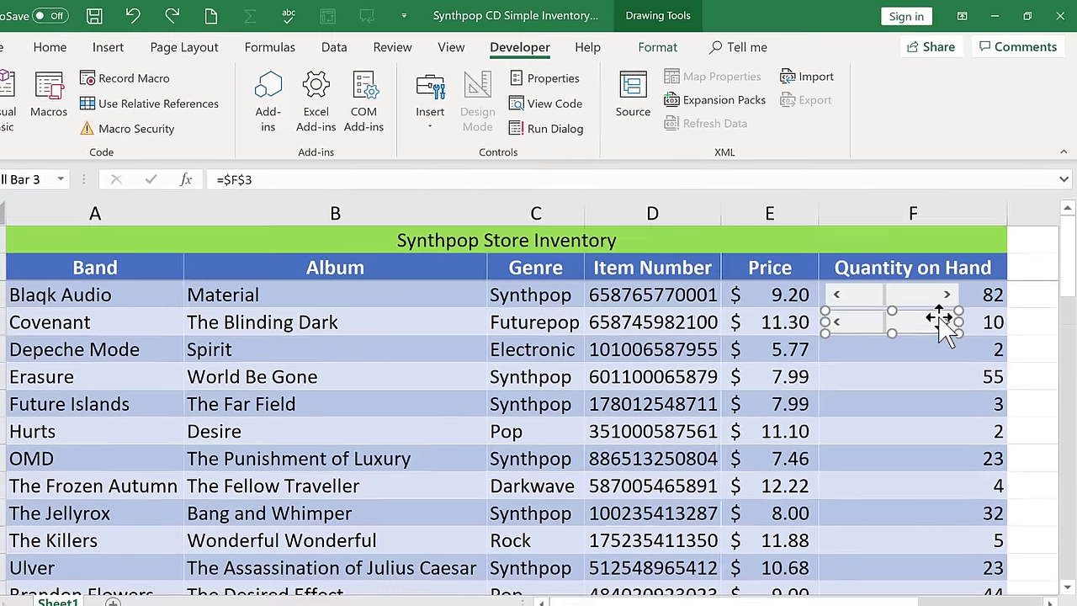
click(1032, 356)
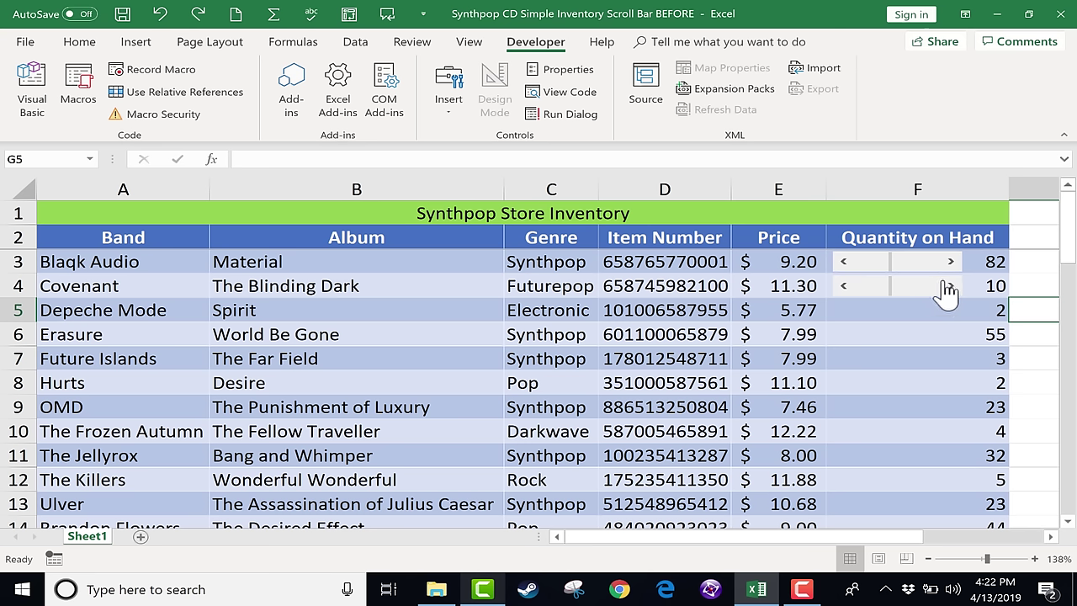
click(952, 286)
Relink row 4's scroll bar to $F$4 and test it, raising Covenant's quantity to 103
drag(925, 292, 927, 291)
right_click(922, 284)
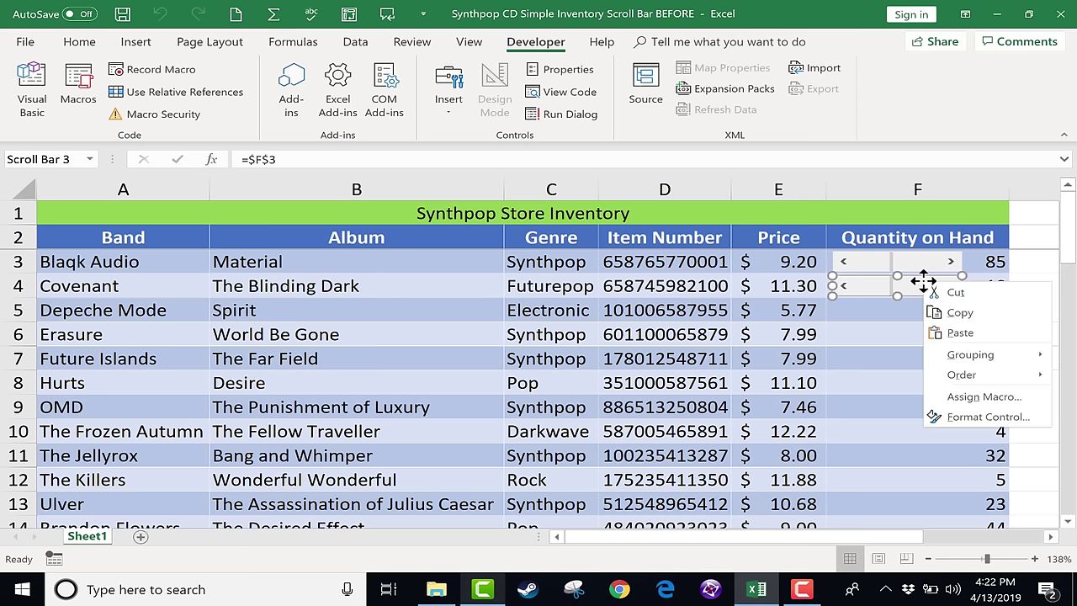
click(985, 415)
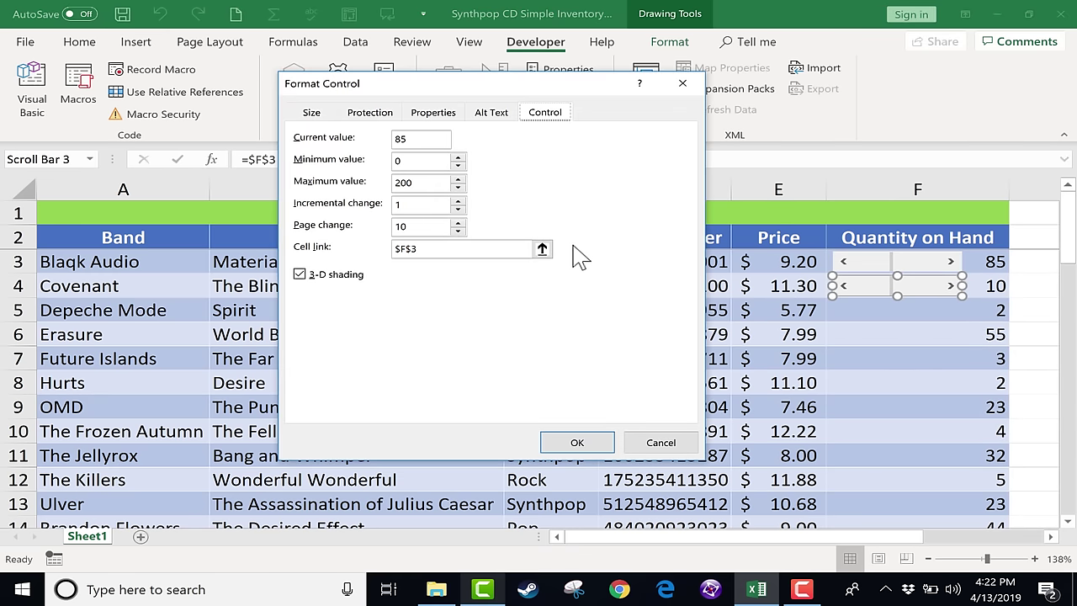
click(542, 250)
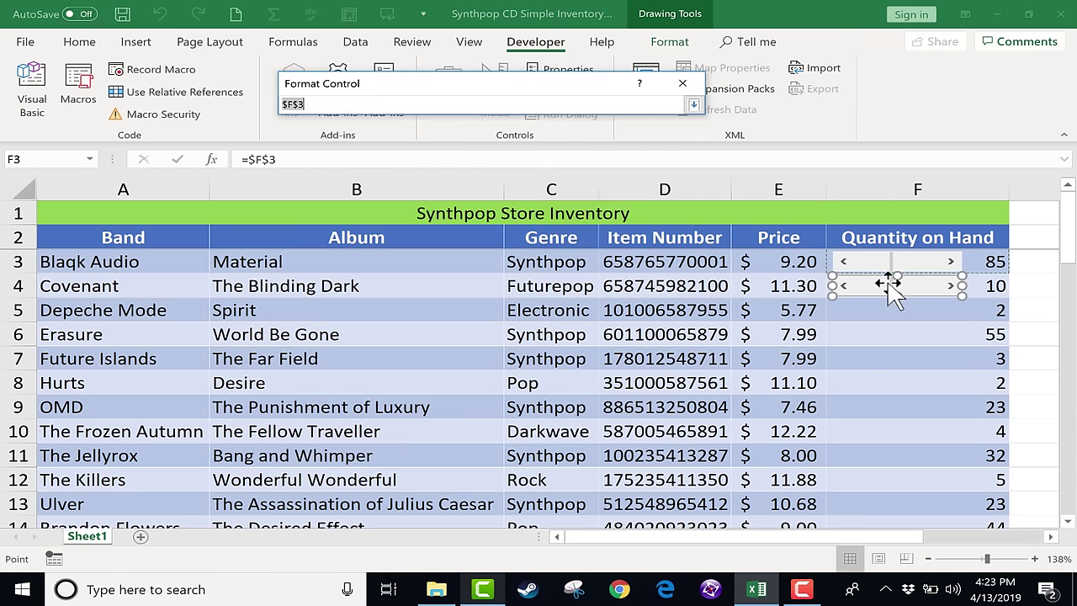
click(995, 286)
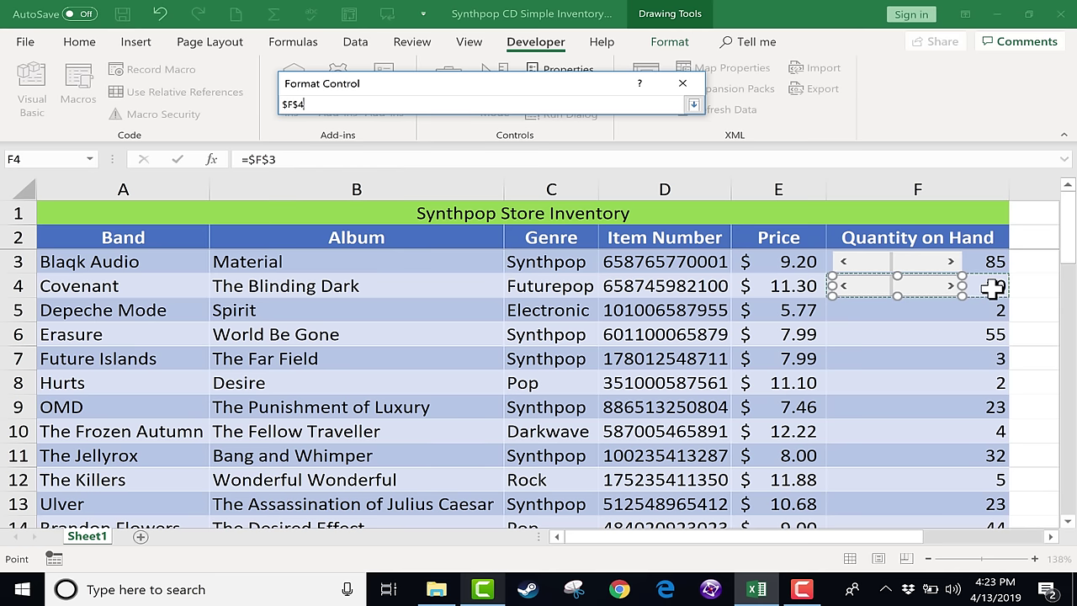
key(Return)
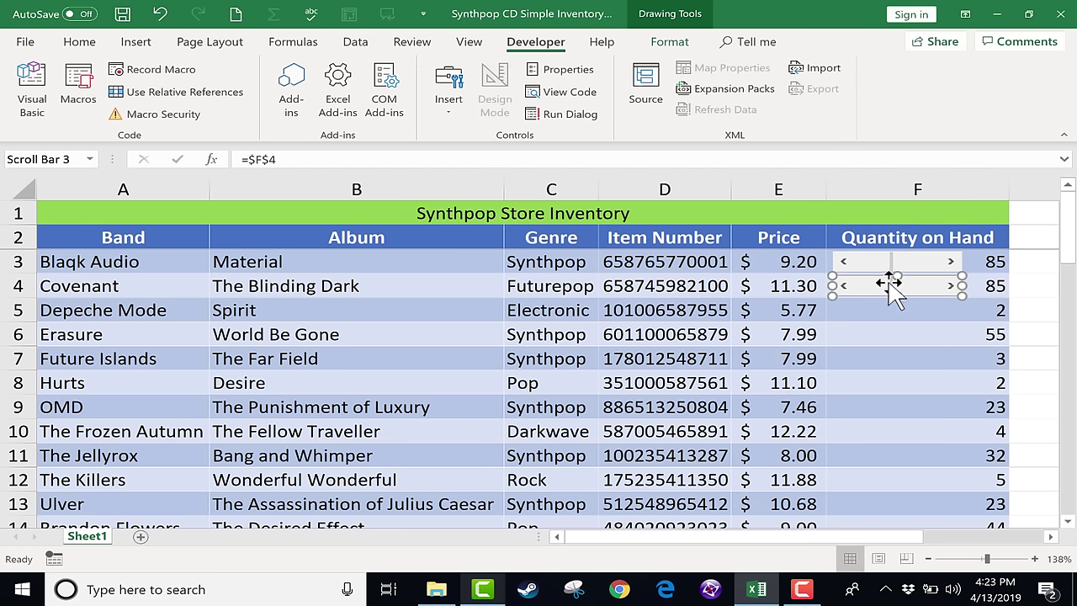
click(883, 212)
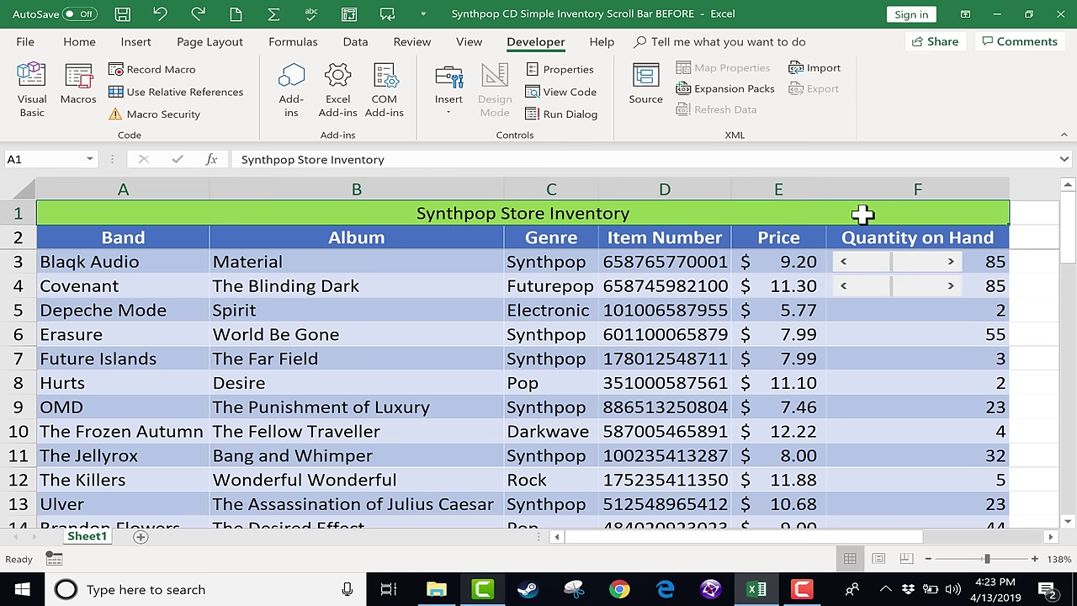
click(928, 290)
drag(926, 289, 903, 283)
Copy row 4's scroll bar and paste copies beside Muse and Cosmicity in F18 and F19
right_click(930, 291)
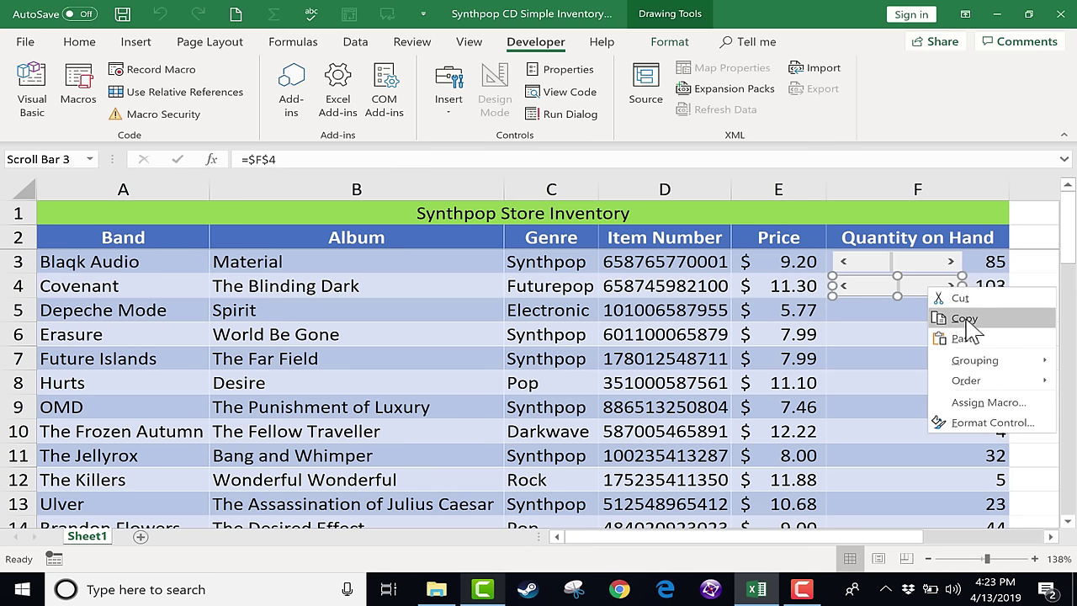
click(964, 318)
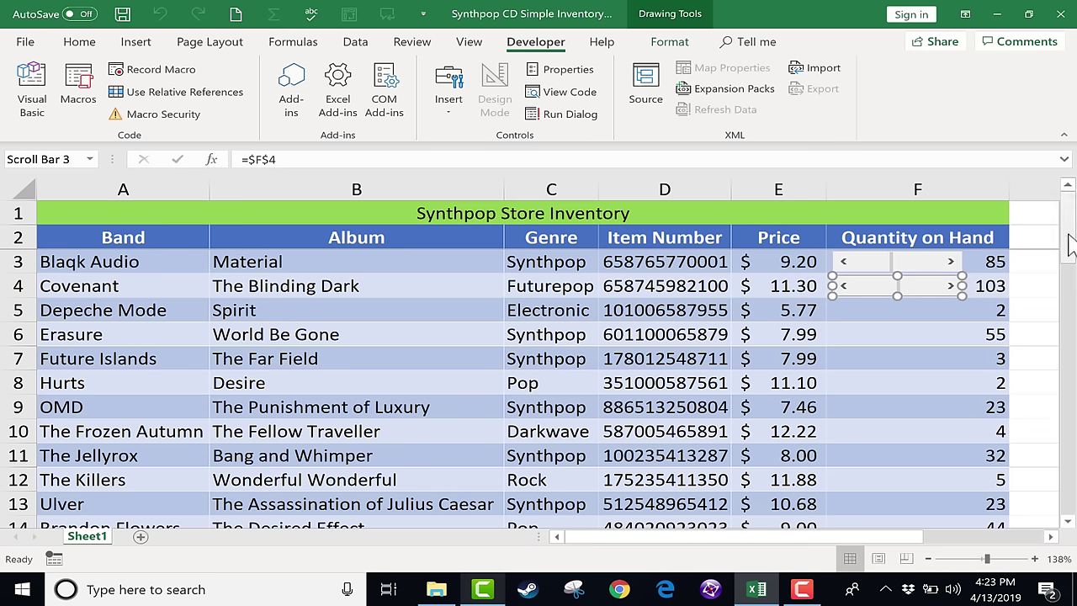
drag(1070, 244, 1070, 291)
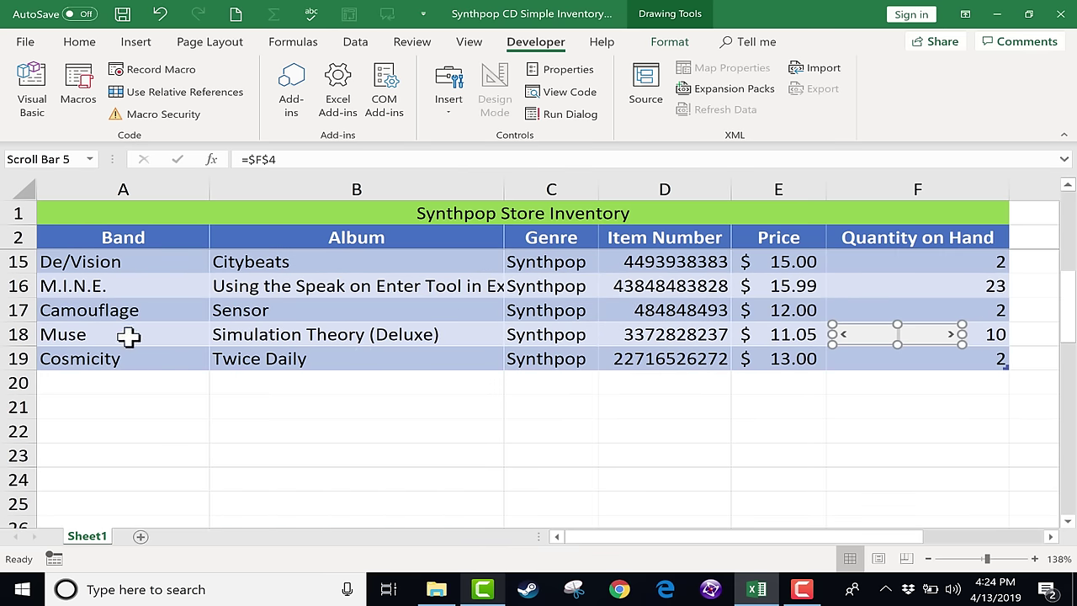
click(772, 431)
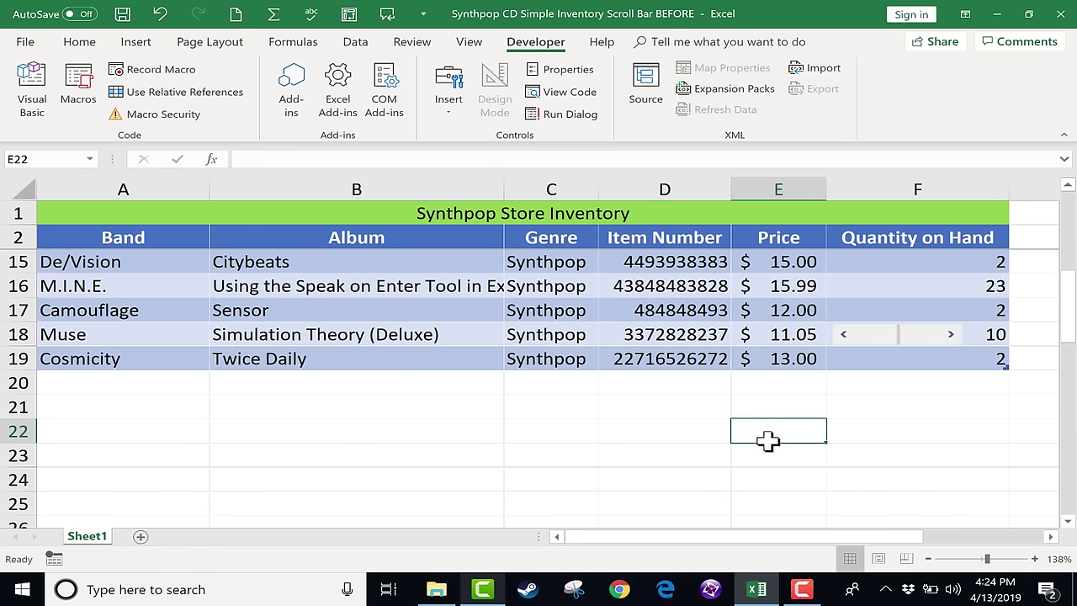
scroll(790, 434, up, 1)
click(790, 434)
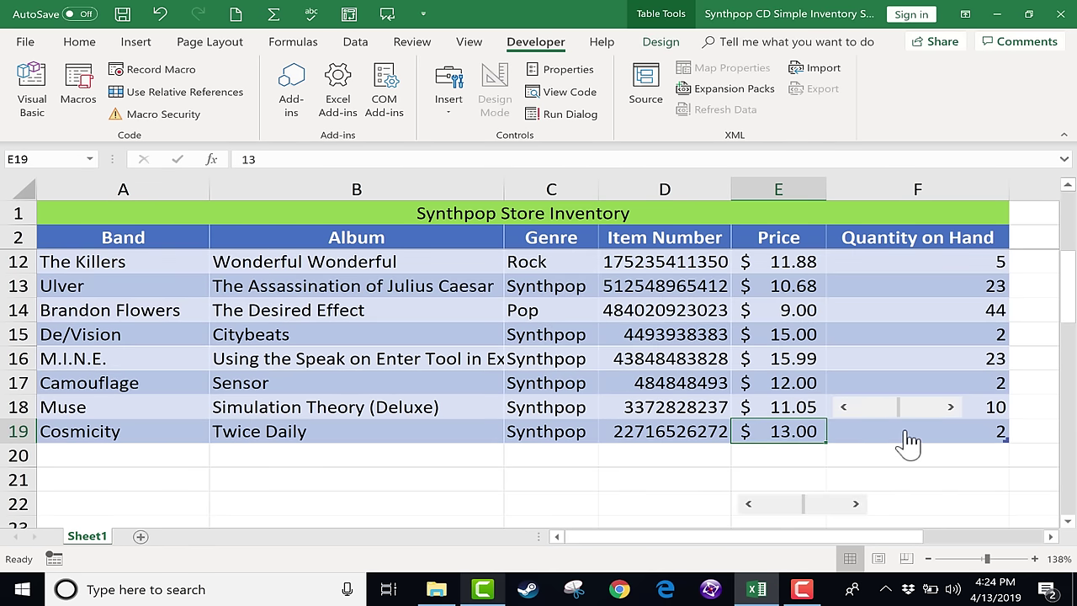
drag(805, 505, 956, 423)
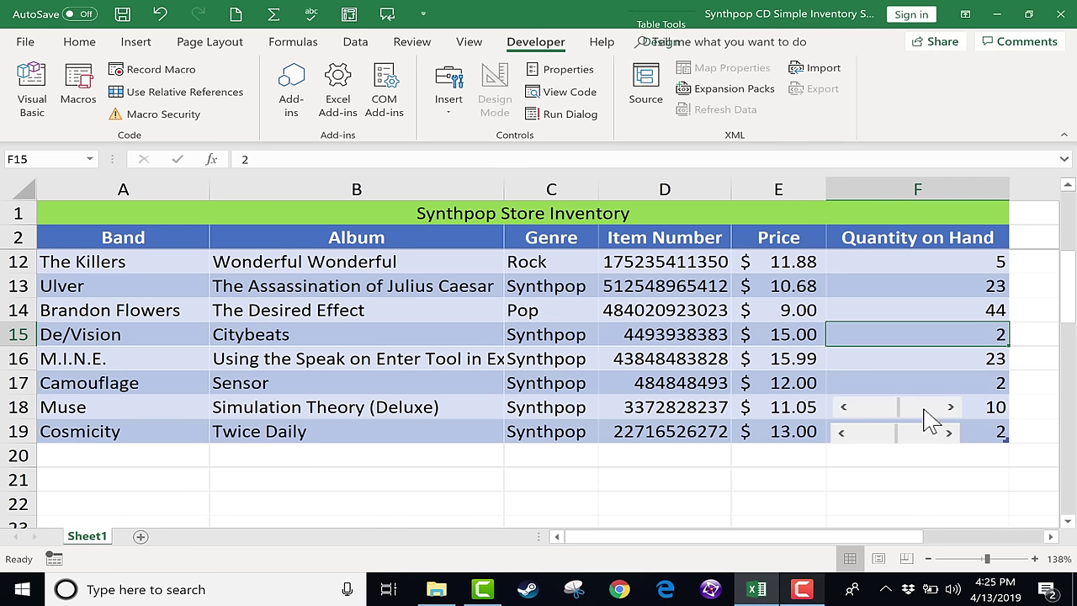
Link Muse's scroll bar to its own cell $F$18 via Format Control
right_click(920, 410)
click(982, 543)
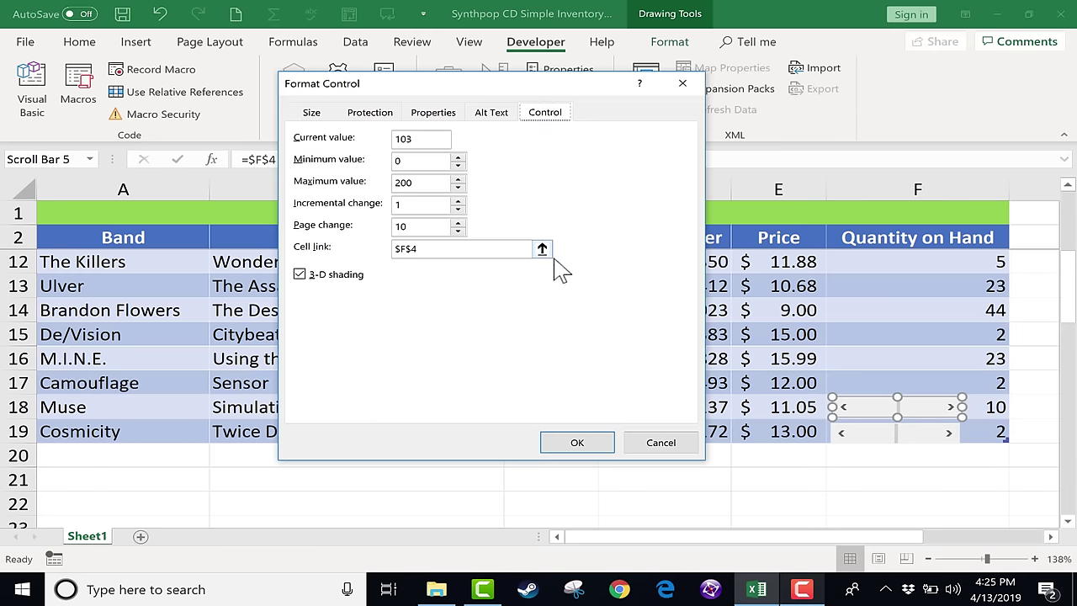
click(991, 406)
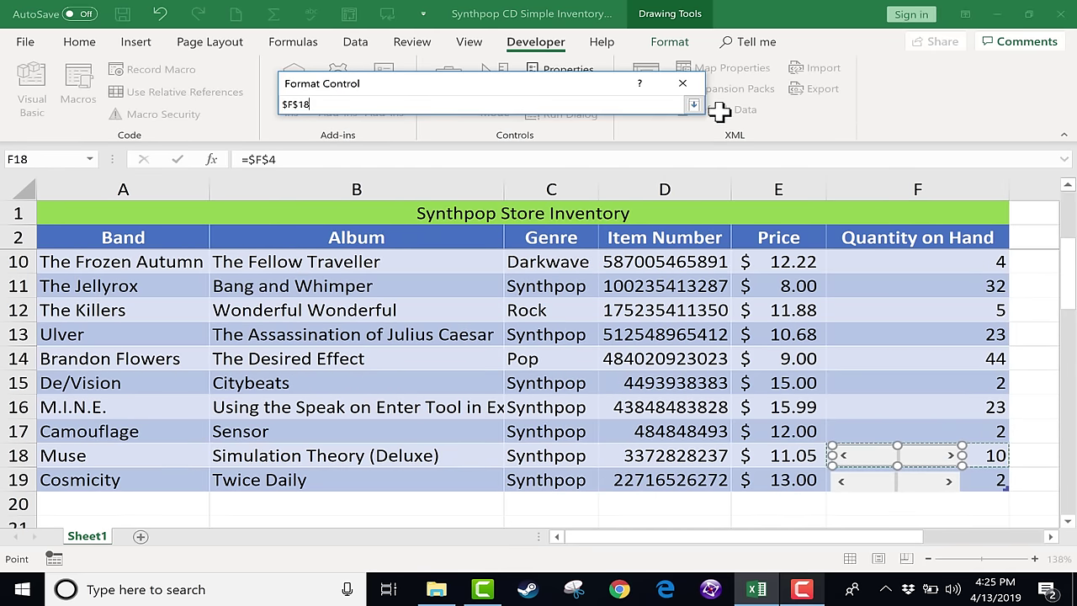
key(Return)
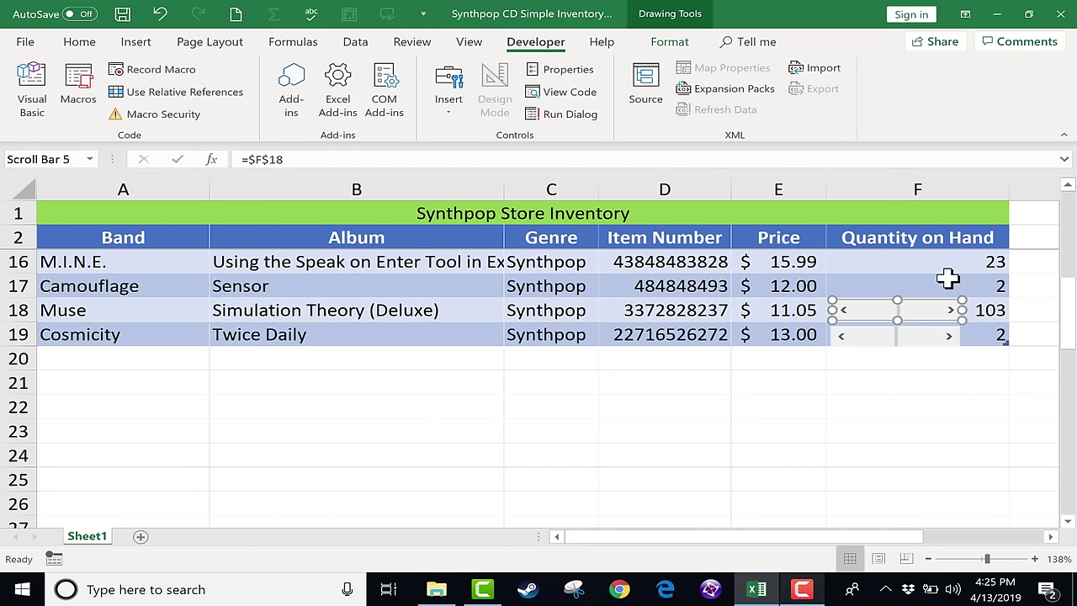
Open the Developer Insert dropdown showing Form Controls and ActiveX Controls
click(450, 94)
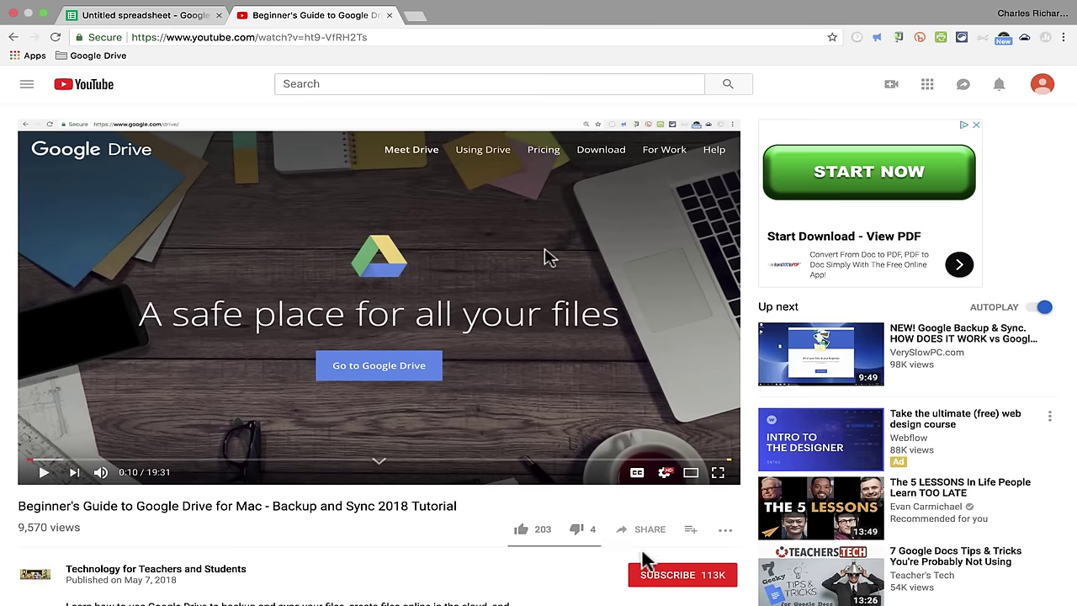
Subscribe to Technology for Teachers and Students and set the bell to notify on every new video
click(660, 575)
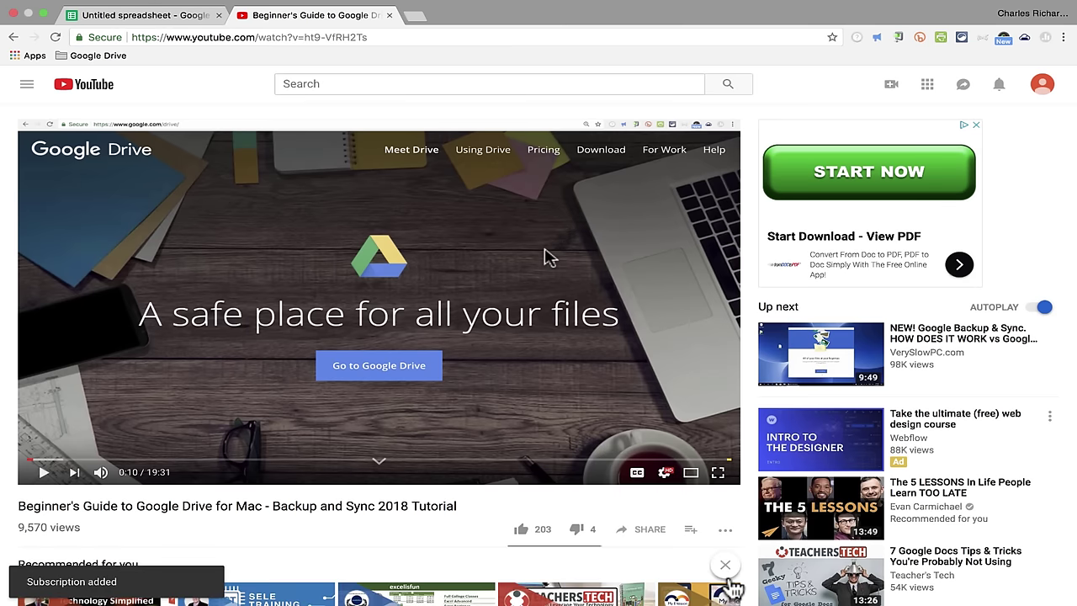
scroll(719, 555, down, 3)
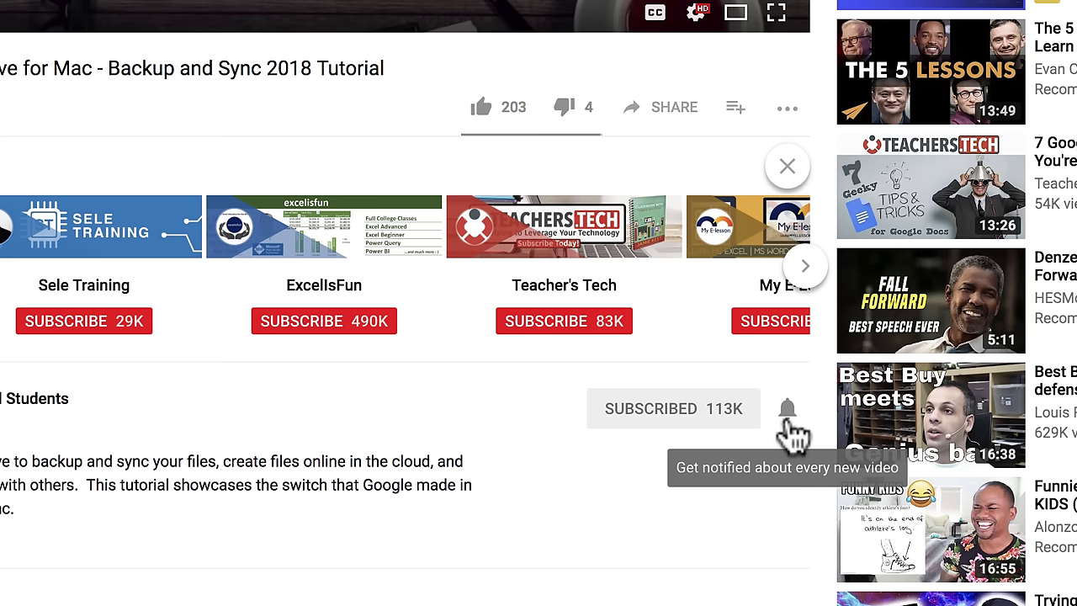
click(786, 419)
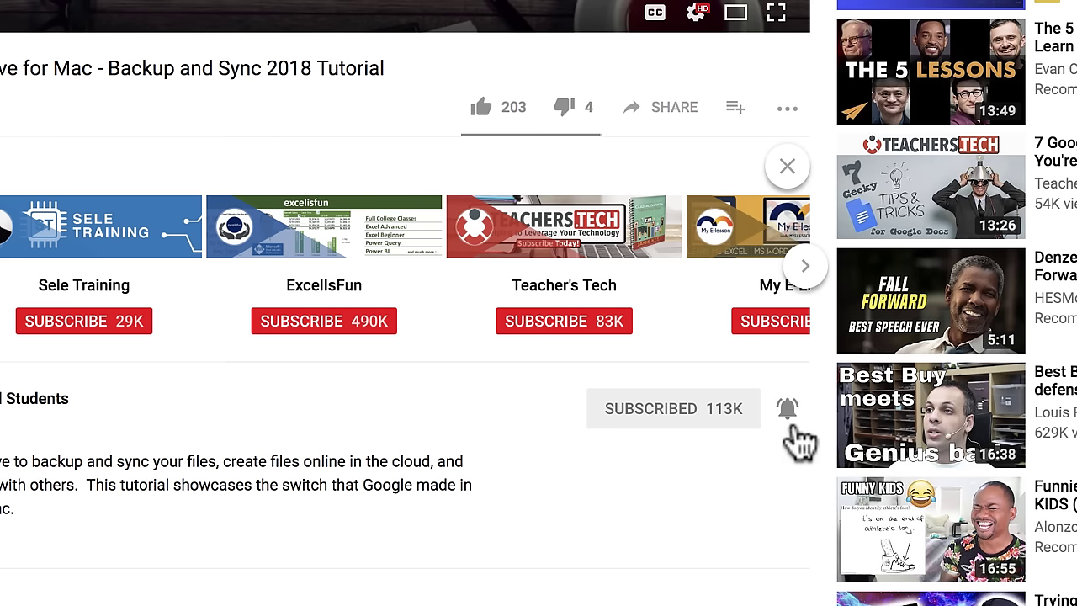